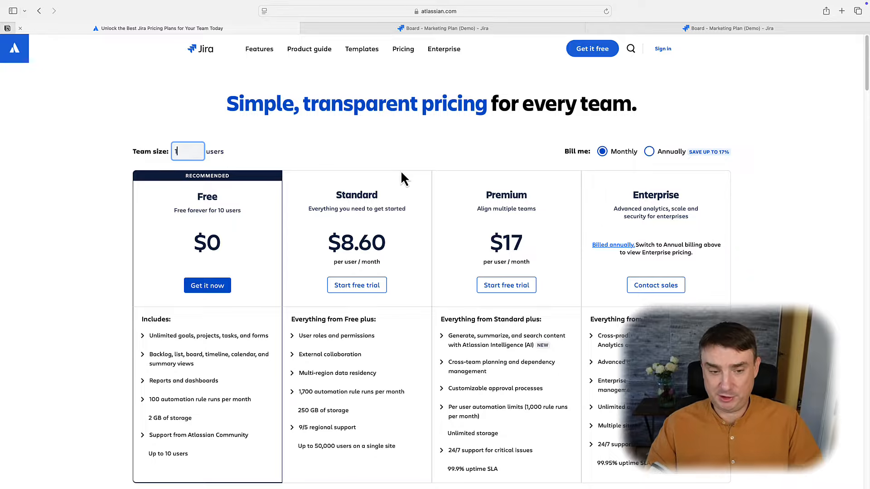
- Review the Jira pricing plans and the feature comparison tables for Free, Standard, Premium and Enterprise
scroll(200, 393, down, 2)
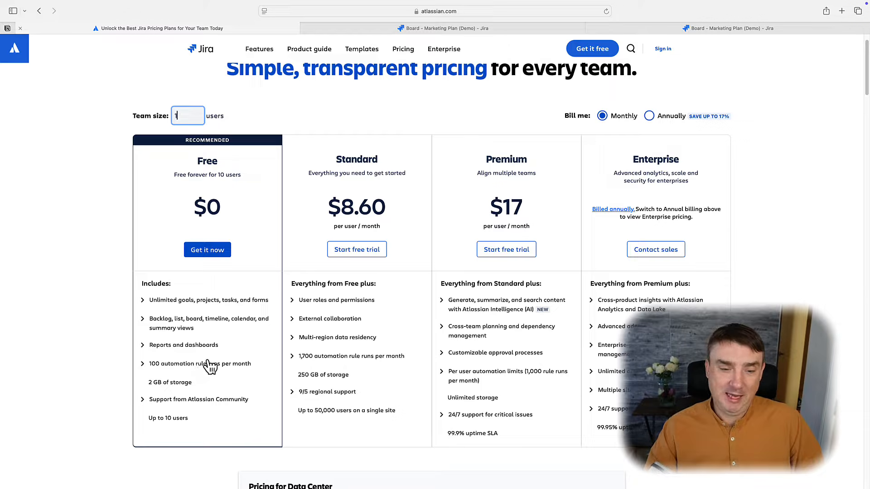
scroll(217, 356, down, 15)
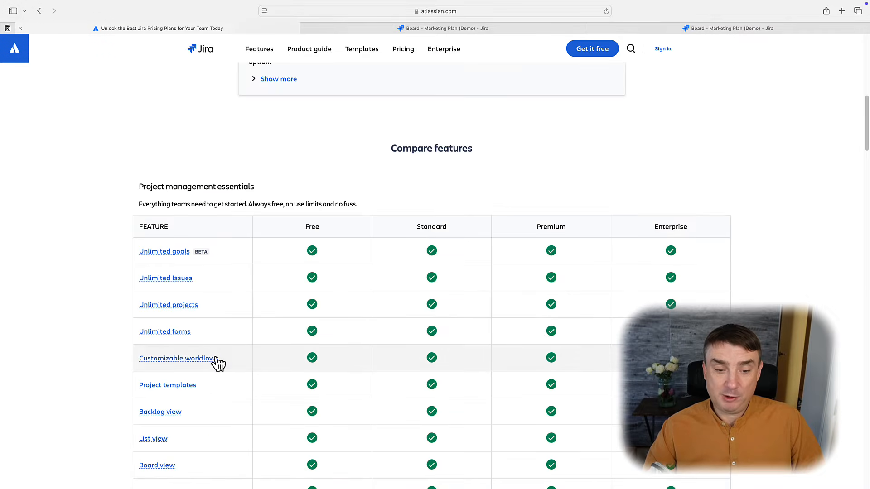
scroll(218, 364, down, 7)
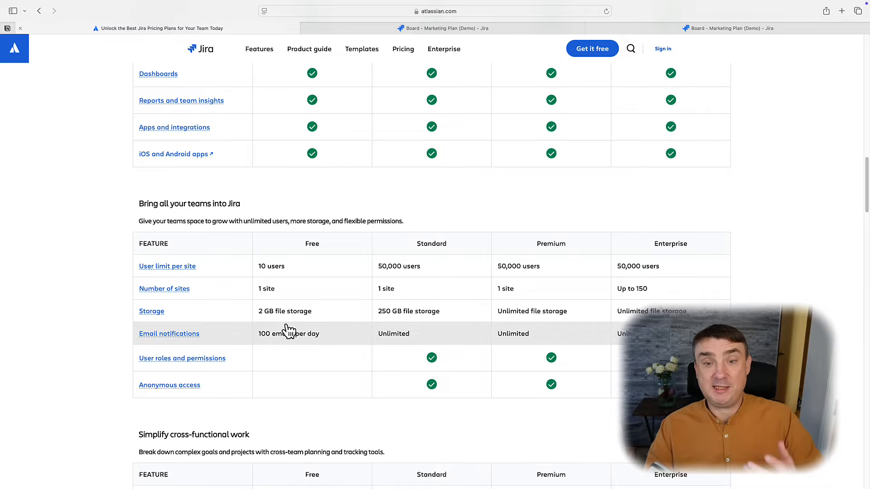
scroll(286, 338, down, 2)
scroll(283, 341, down, 7)
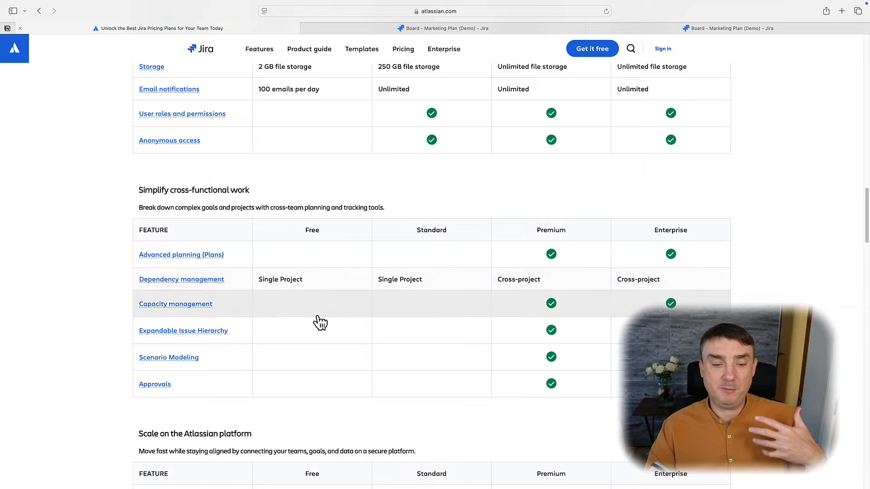
scroll(317, 324, down, 1)
scroll(321, 324, down, 4)
scroll(319, 326, up, 20)
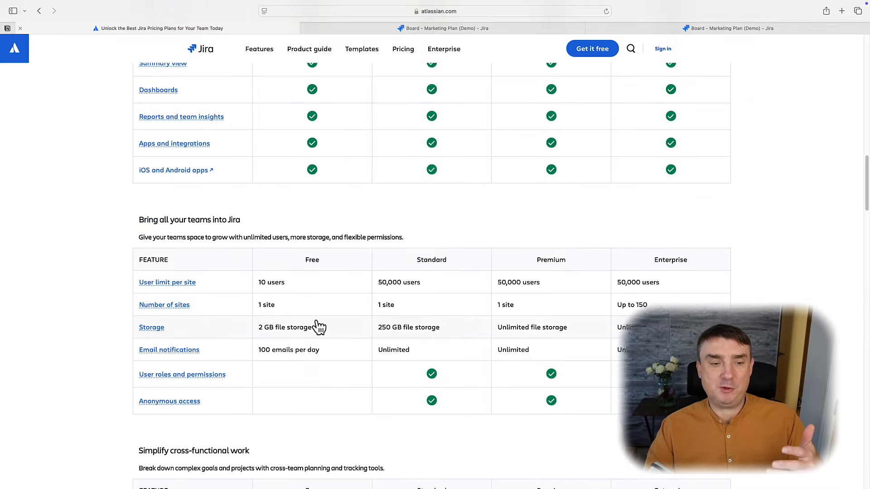
scroll(318, 327, up, 15)
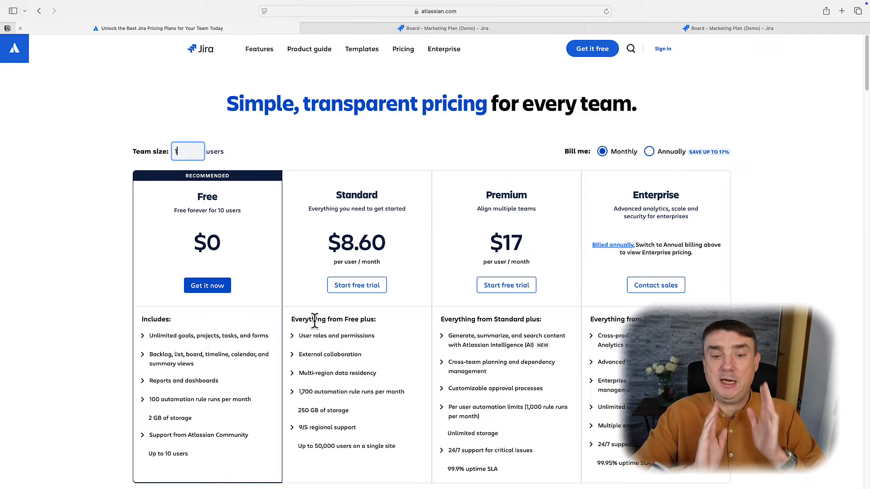
scroll(318, 376, down, 1)
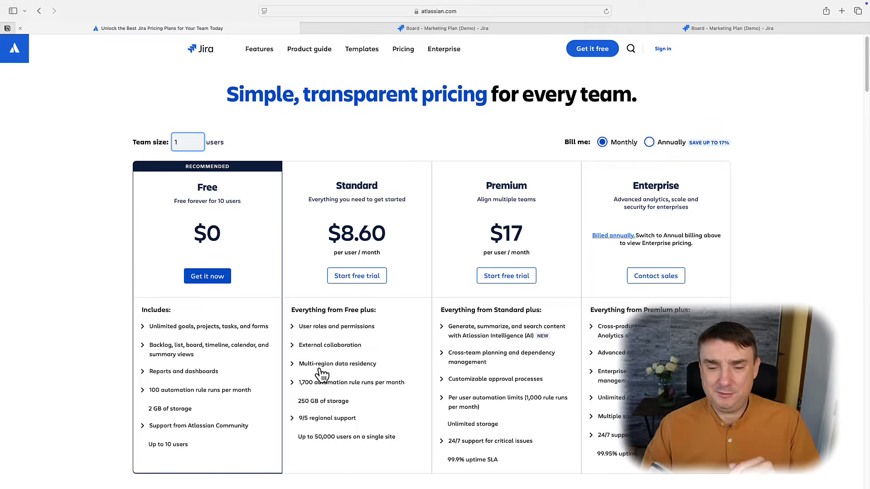
scroll(497, 347, down, 15)
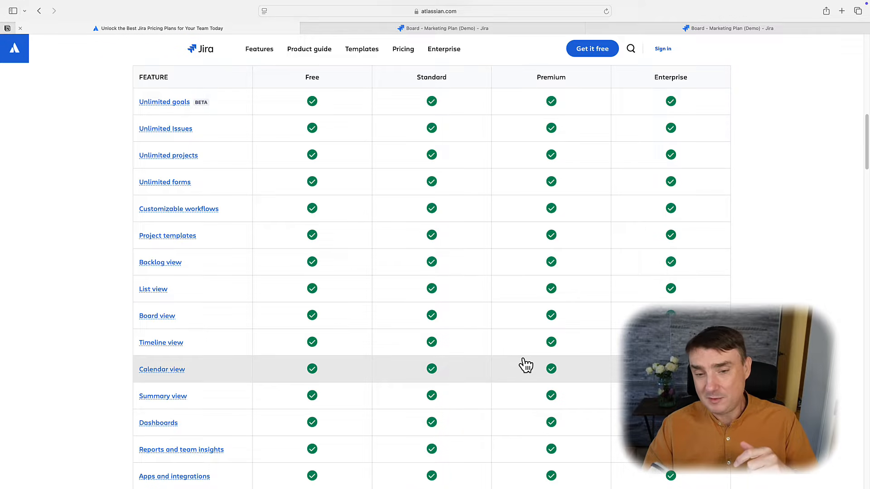
scroll(521, 364, up, 6)
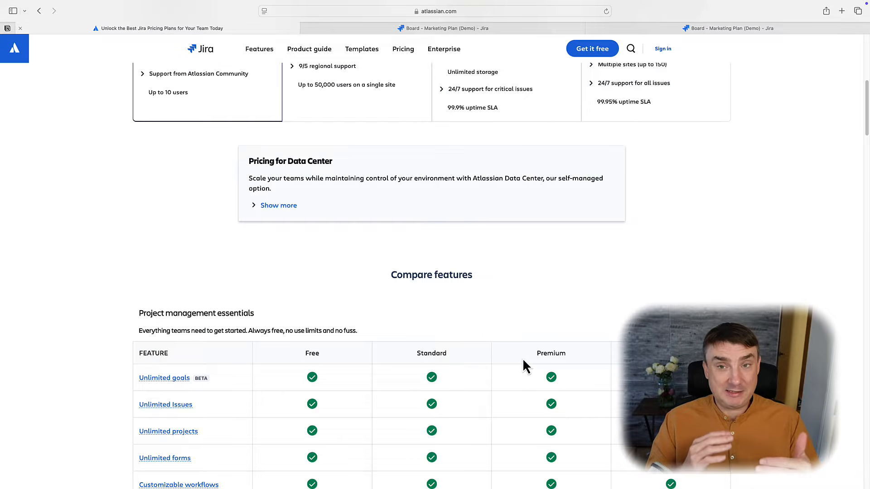
scroll(521, 358, up, 8)
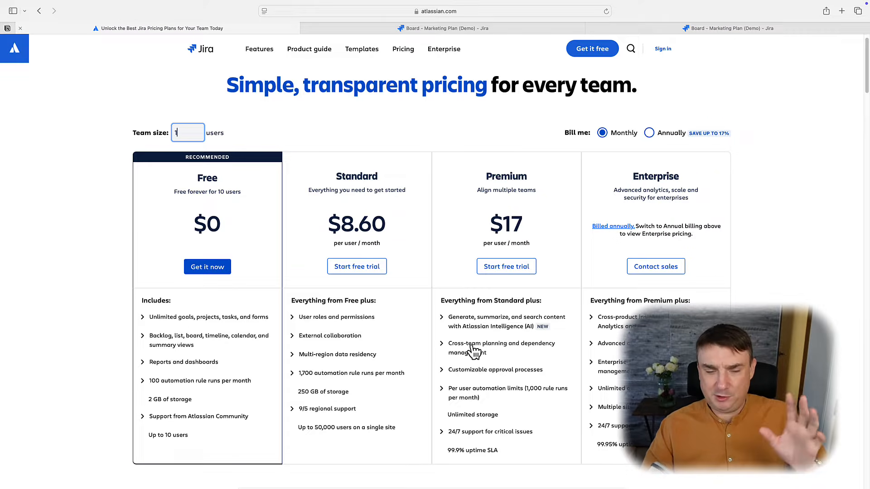
- Switch to the Jira site, start creating a new project and show the Work management templates
click(430, 29)
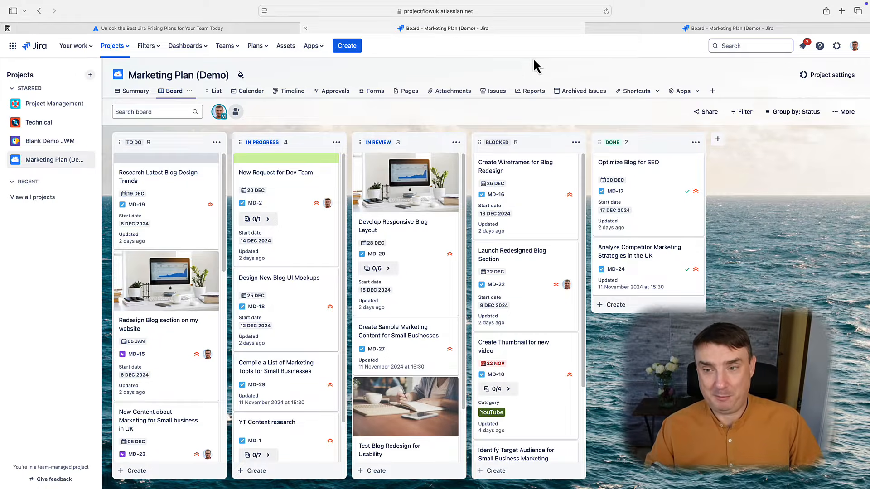
click(655, 29)
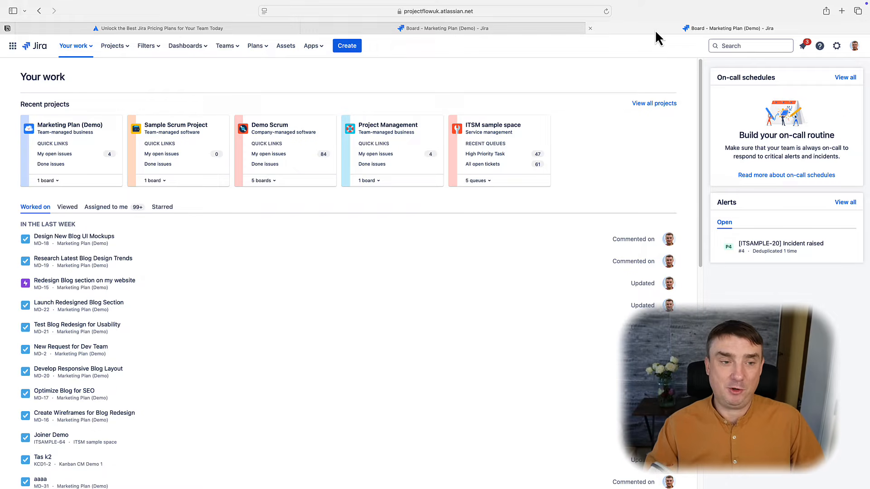
click(113, 46)
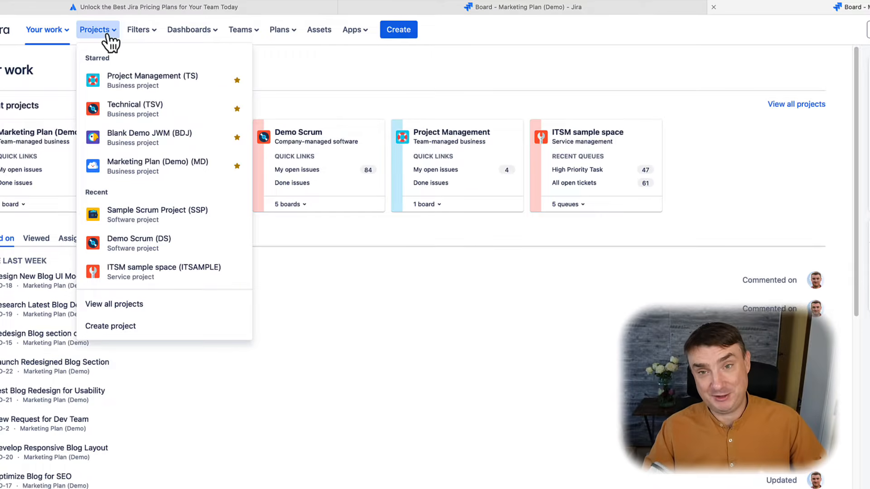
click(114, 326)
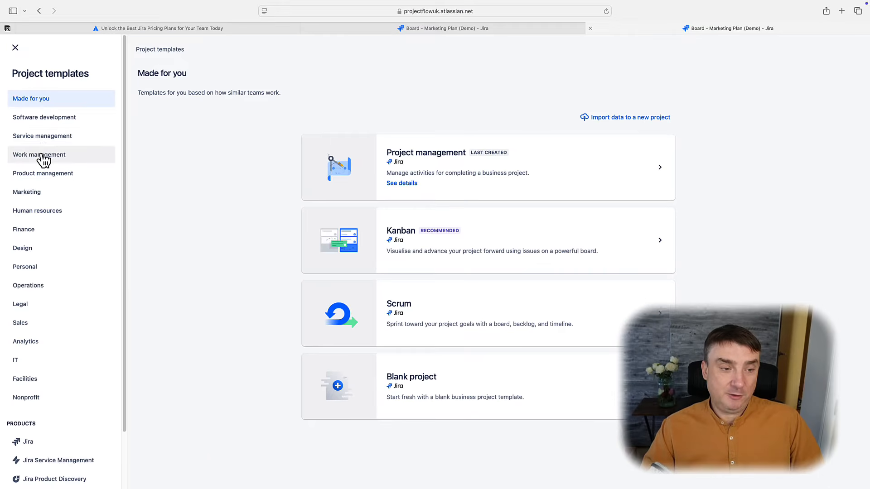
click(47, 154)
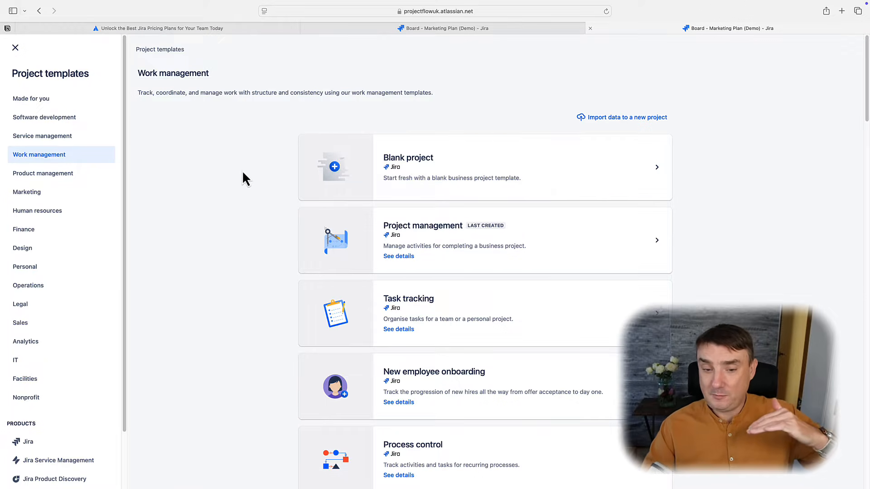
- Browse the Work management templates and choose the Project management template for the new project
scroll(437, 213, down, 5)
scroll(445, 271, up, 5)
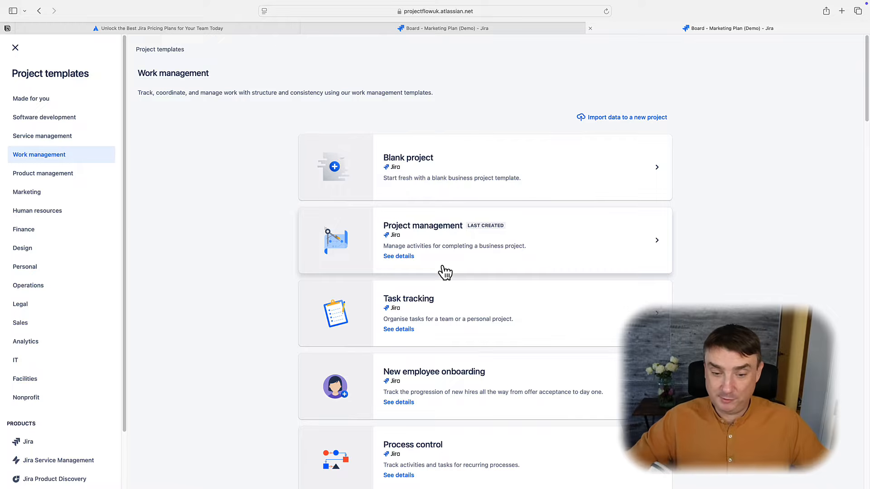
scroll(448, 279, down, 3)
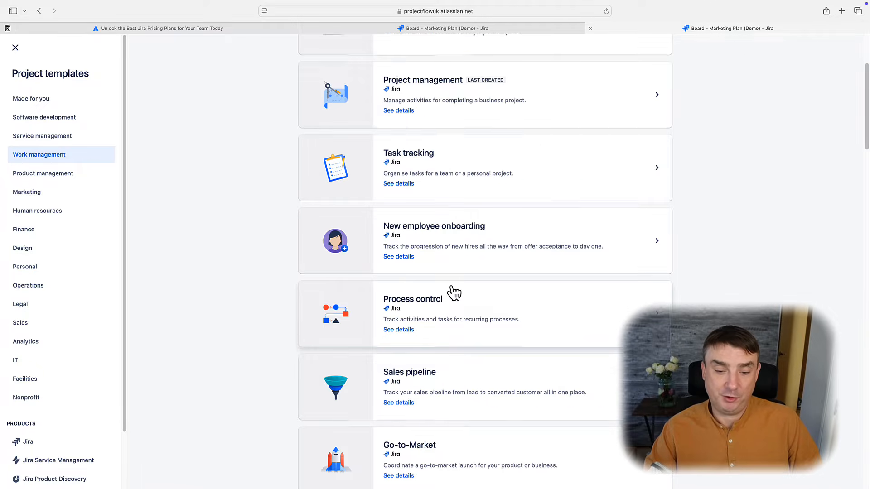
scroll(451, 291, up, 3)
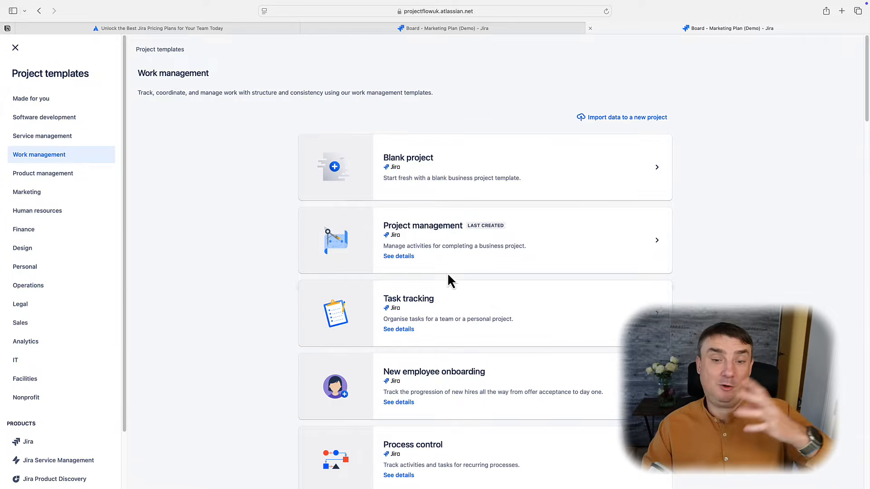
click(430, 247)
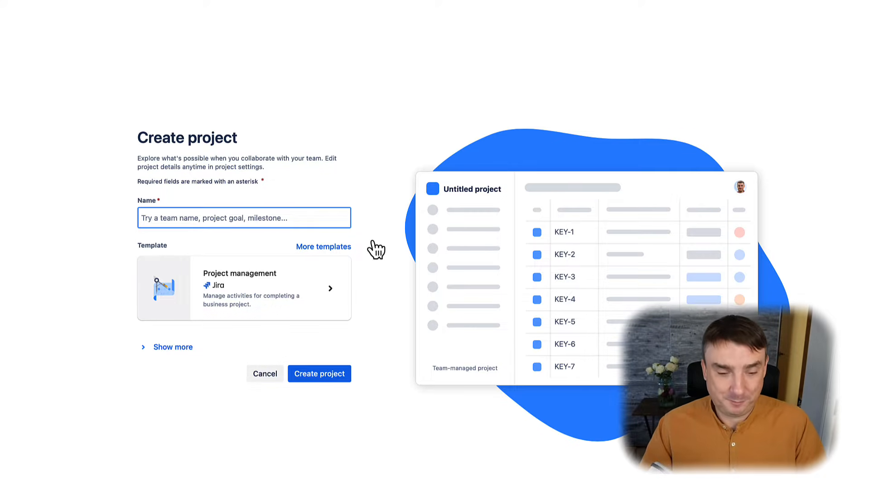
- Name the project with the owner's first name followed by "Marketing Plan" and create it
text(Mike )
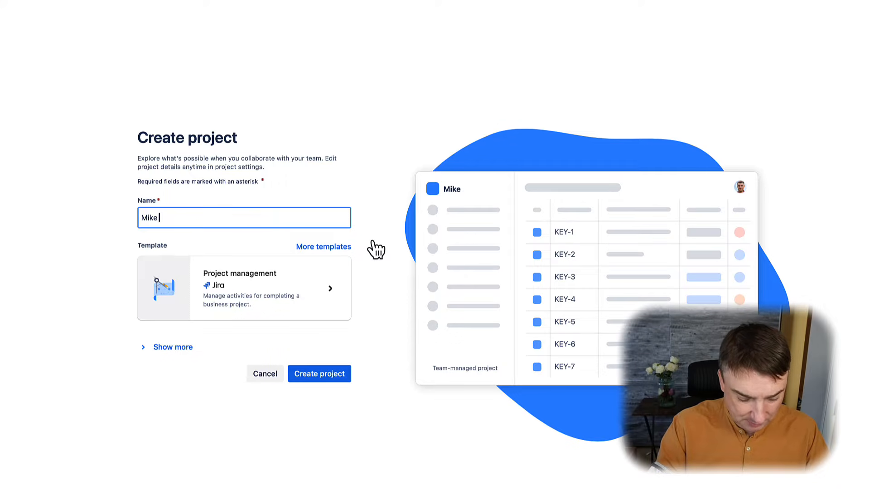
text(Marketing Plan)
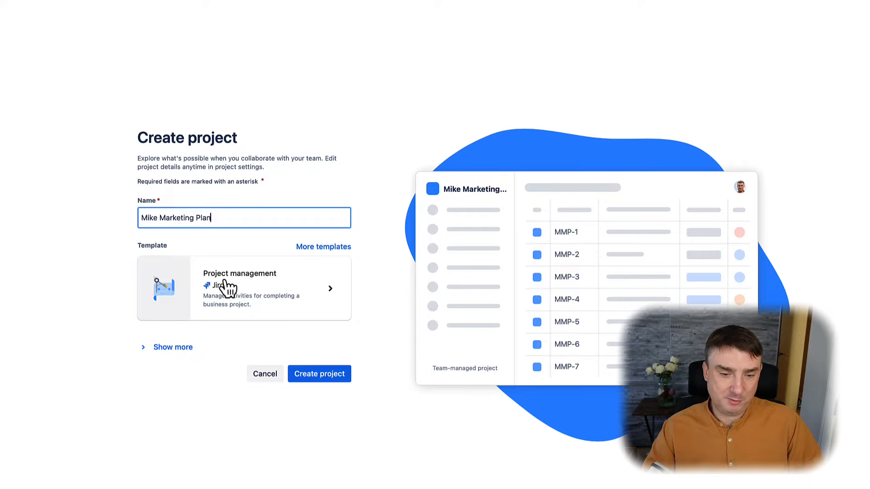
click(328, 376)
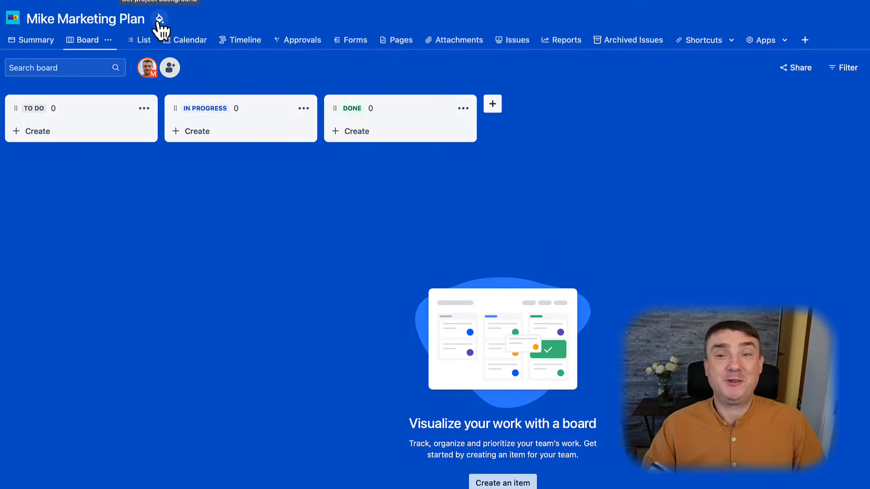
- Set the project background to the custom ocean image
click(159, 22)
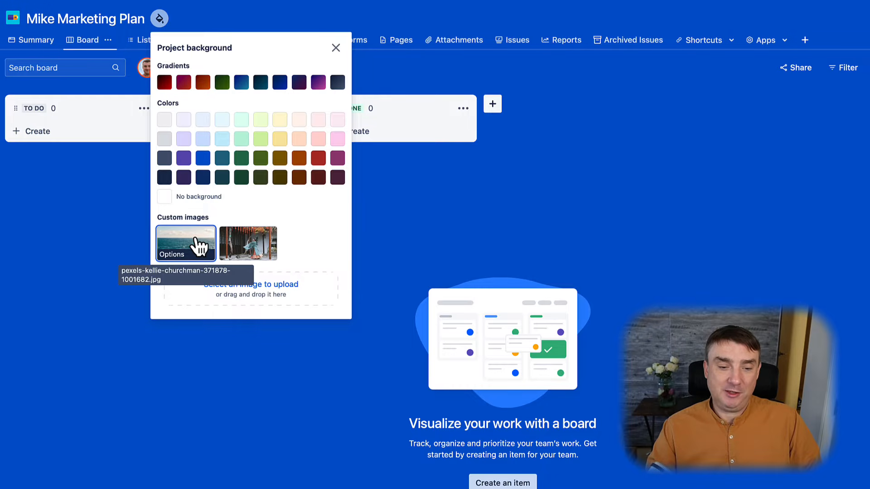
click(199, 247)
click(253, 388)
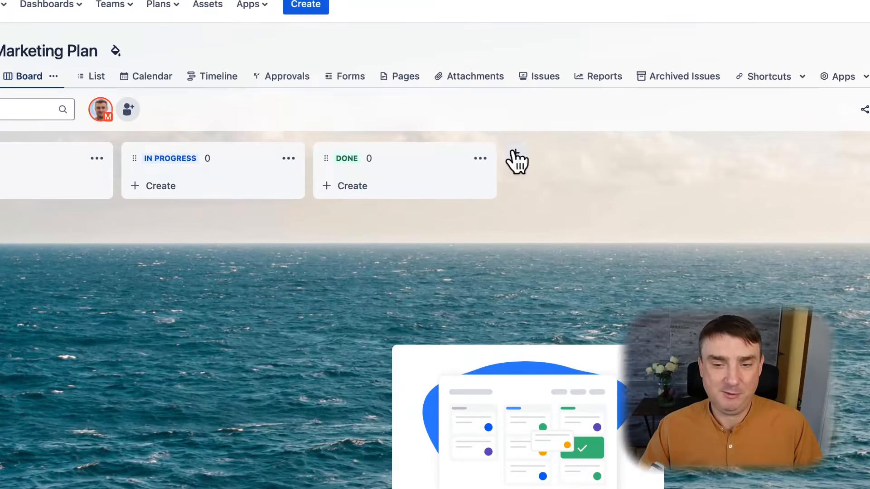
- Add a board status named "Blocked" in the To do status category
click(489, 217)
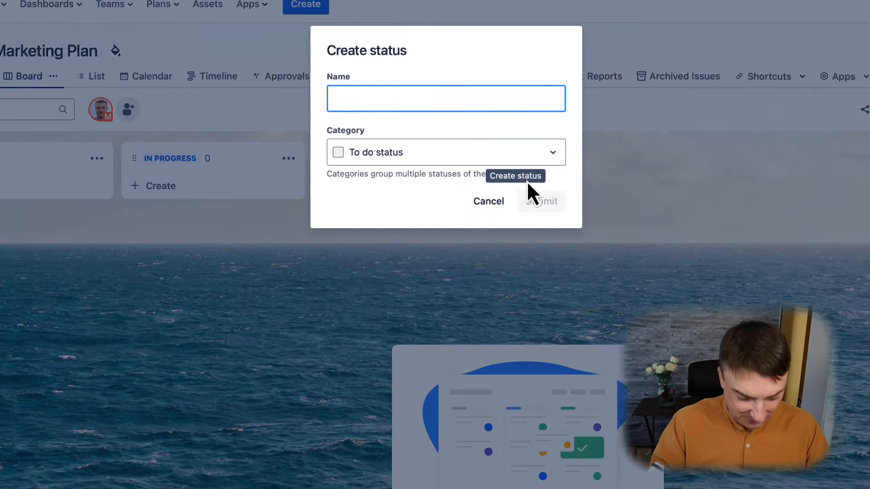
text(Blocked)
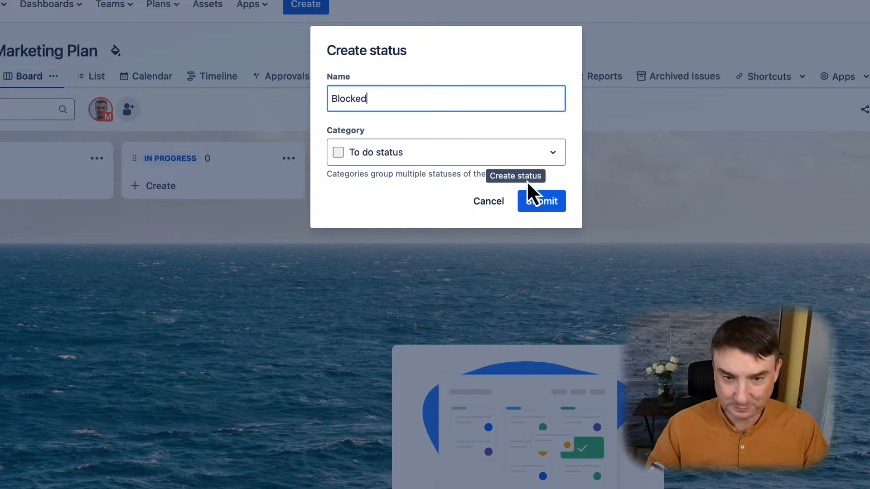
click(398, 160)
click(399, 161)
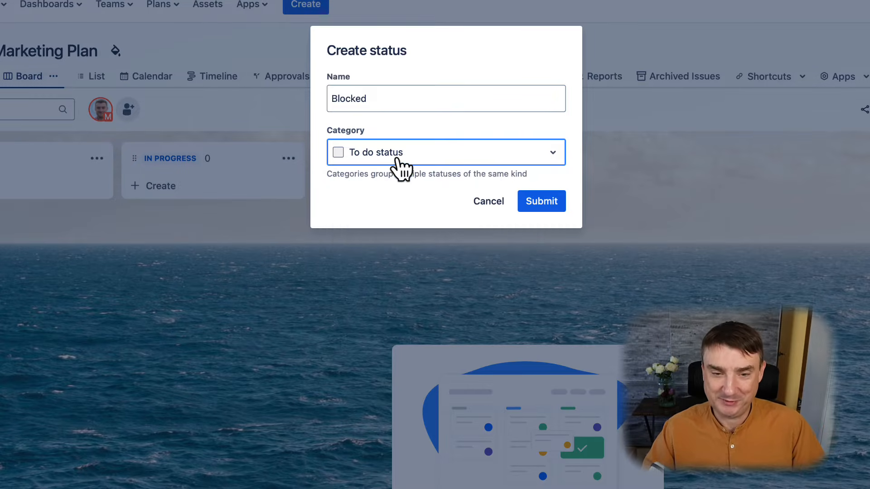
click(535, 204)
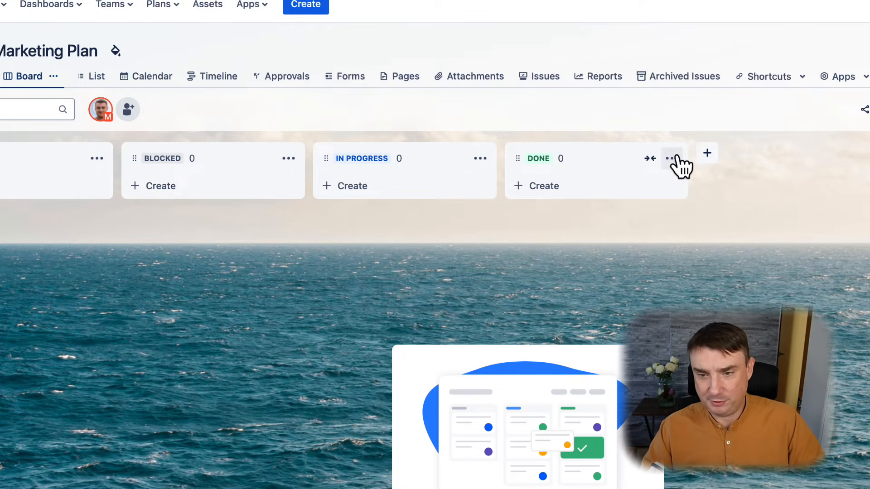
- Add a board status named "In Review" in the In progress status category
click(706, 155)
text(Rea)
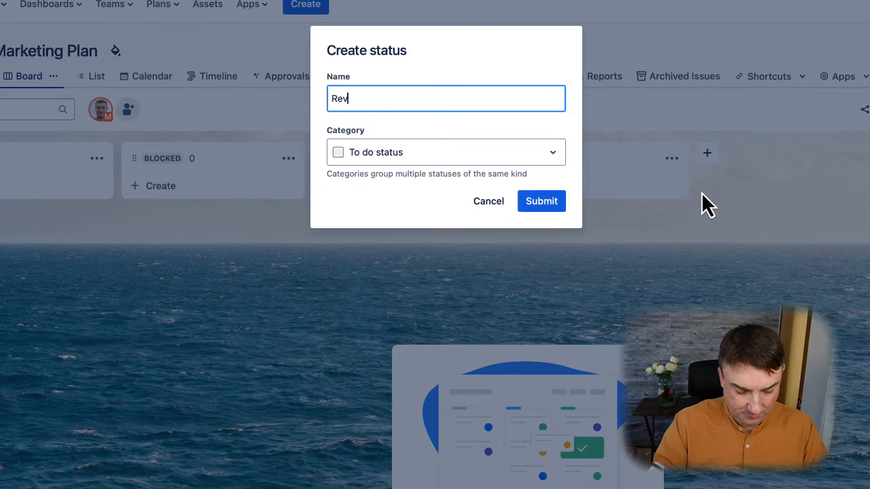
key(BackSpace)
key(BackSpace)
key(BackSpace)
text(In Review)
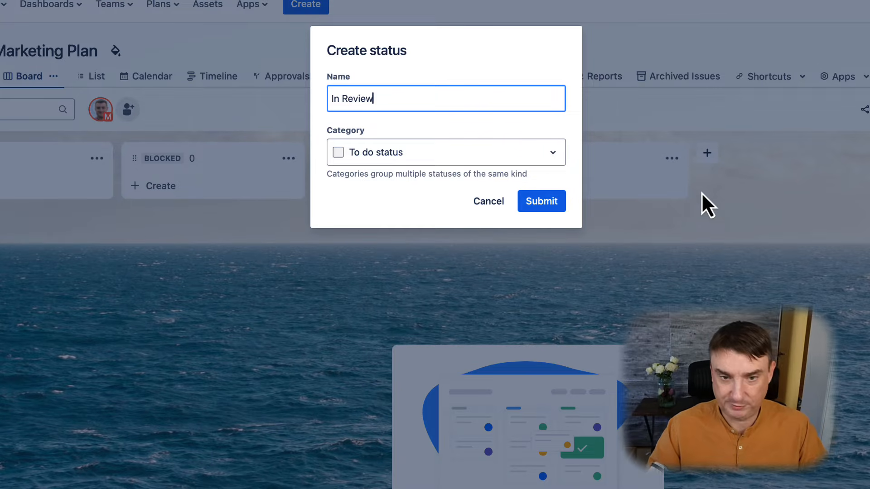
click(394, 154)
click(391, 188)
click(391, 158)
click(435, 208)
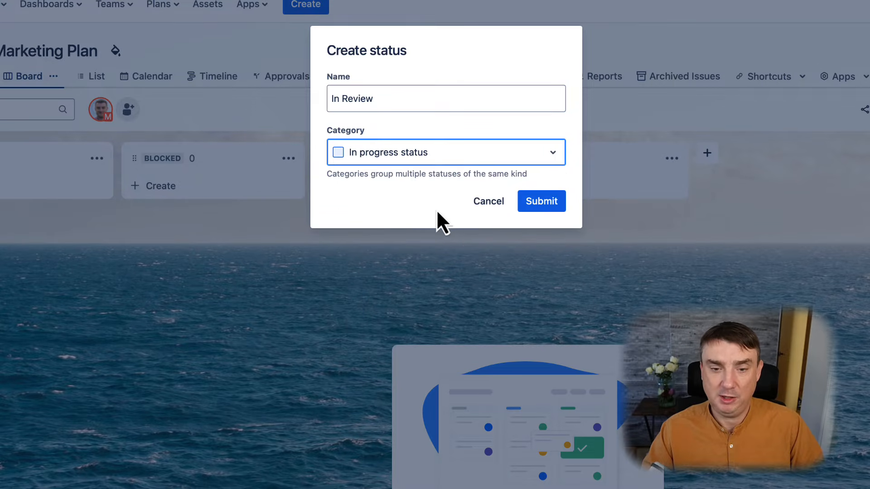
click(529, 208)
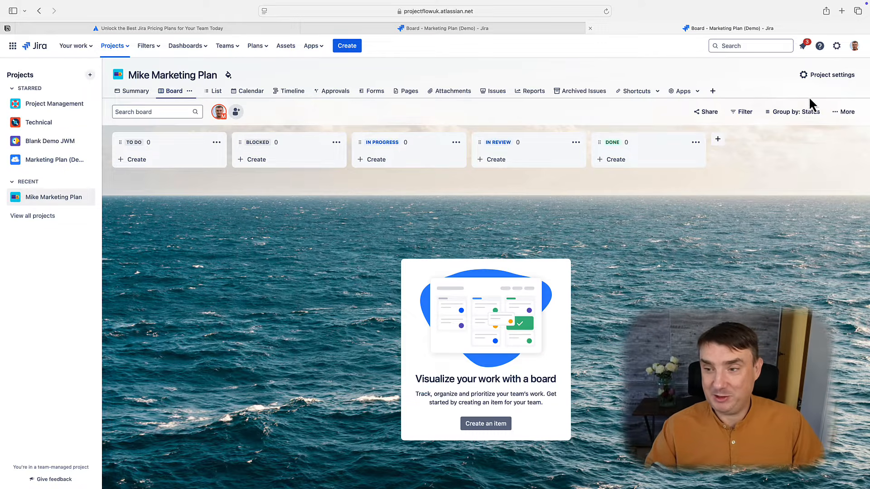
- Add the suggested Epic issue type to the project's issue types
click(815, 77)
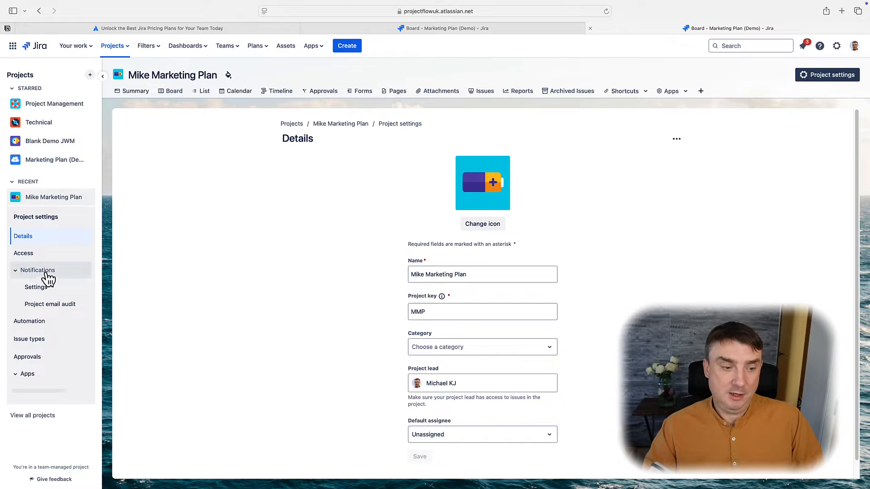
click(70, 339)
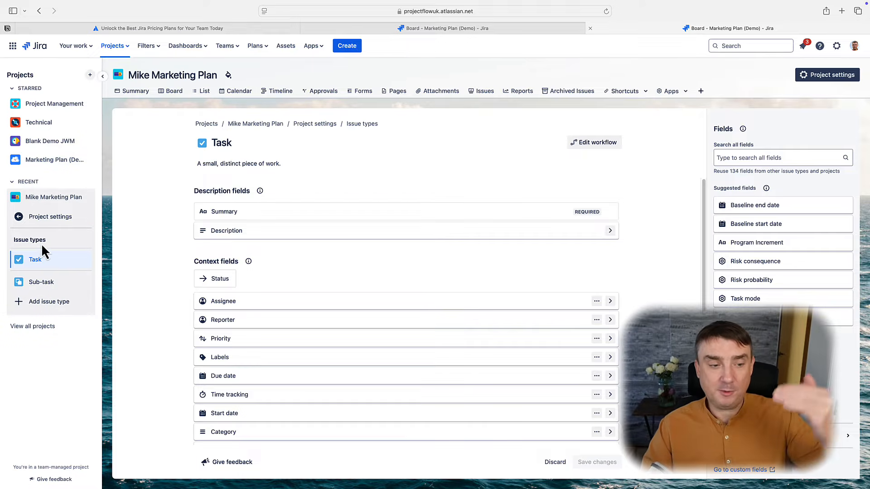
click(49, 301)
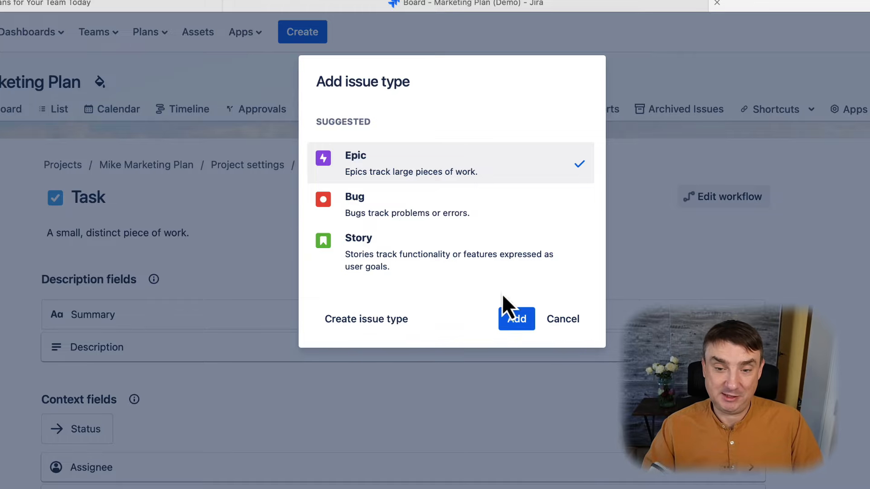
click(519, 323)
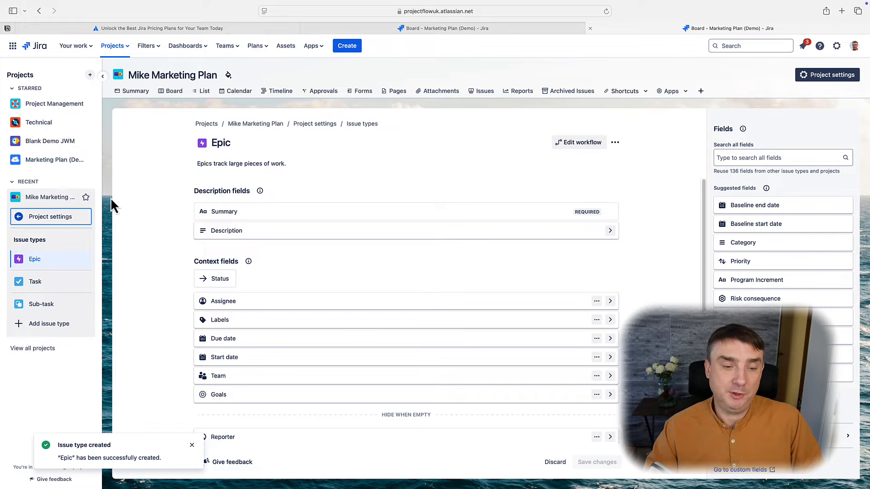
click(233, 143)
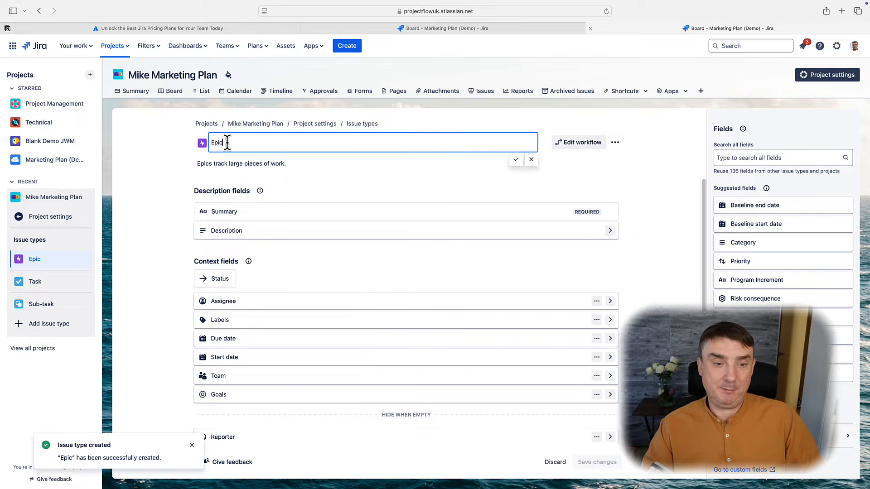
click(273, 142)
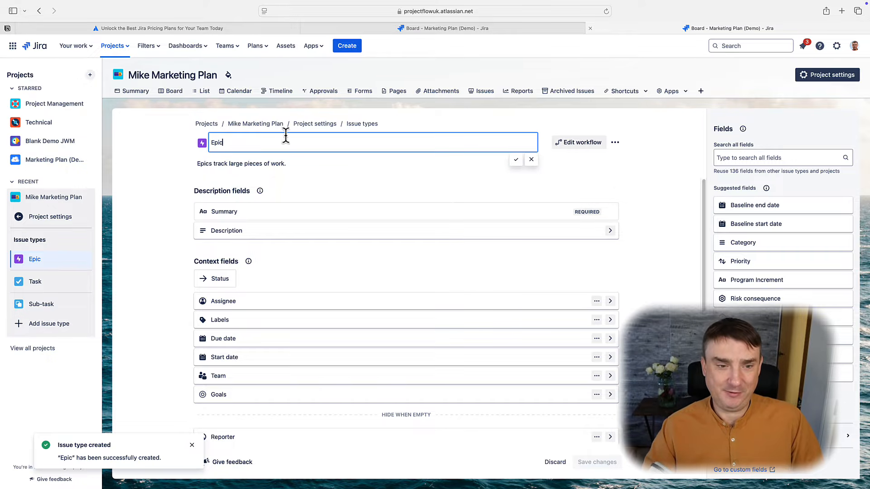
click(518, 161)
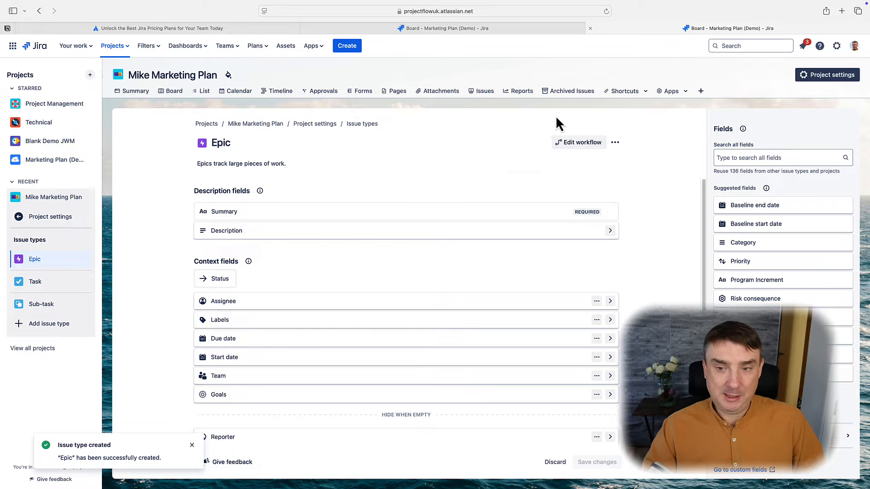
- Leave the project settings for the marketing plan board and dismiss the notification
click(57, 218)
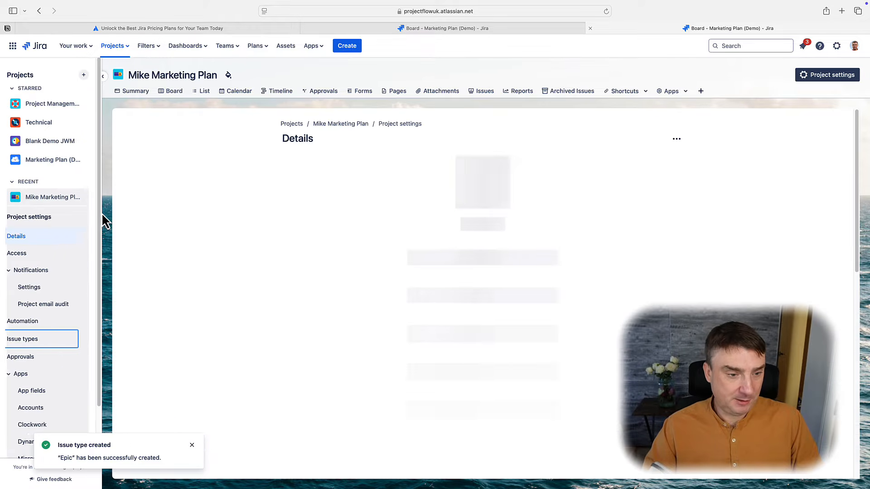
click(32, 198)
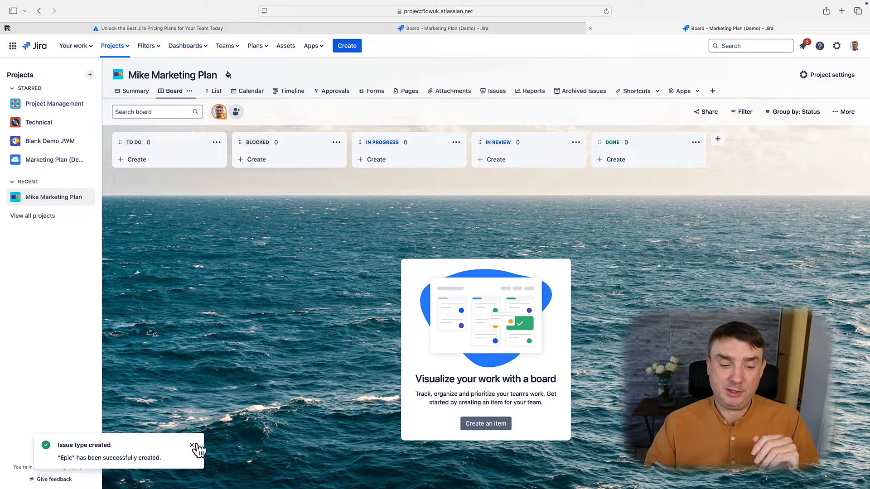
click(192, 446)
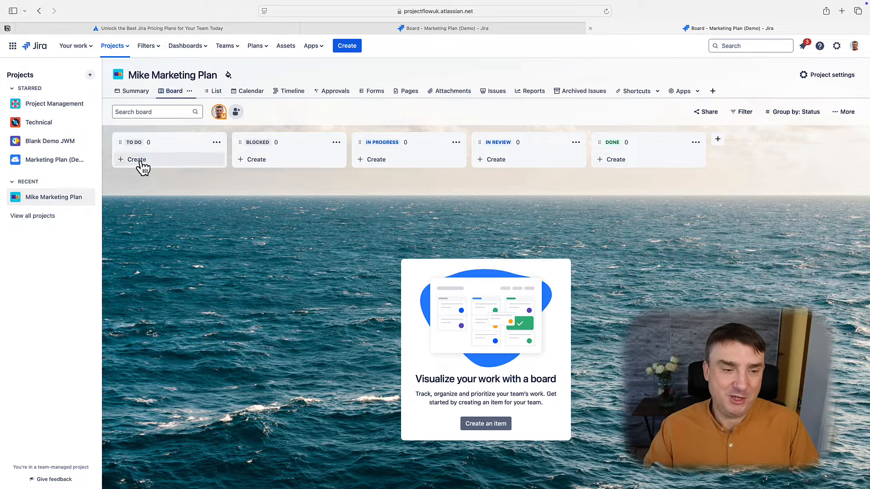
- Create a task named "Create Video Series about Jira Work Management" in the To Do column
click(123, 163)
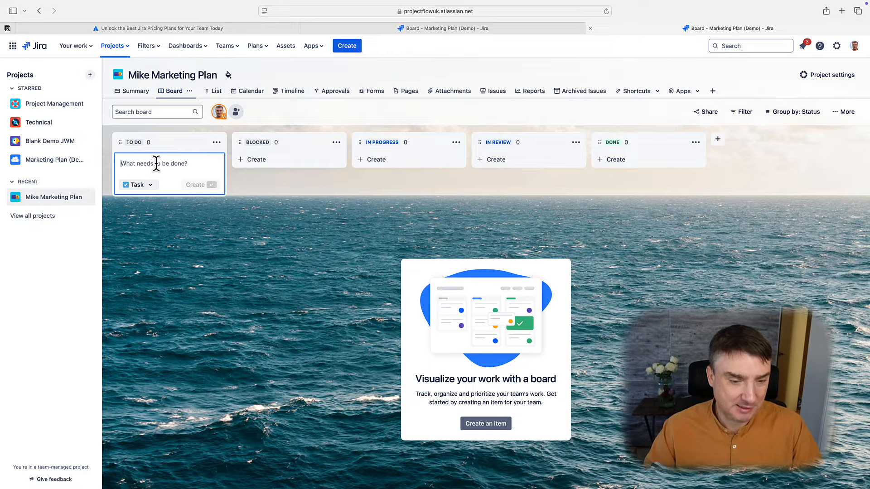
text(Create Video Serie)
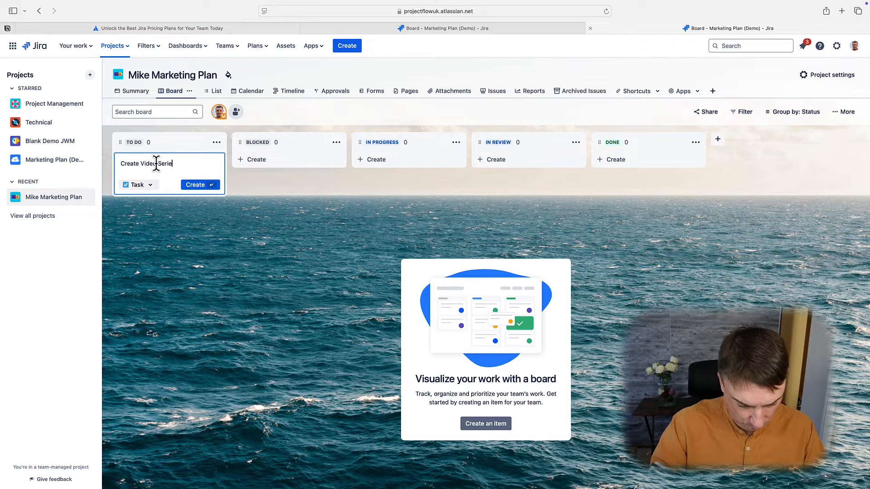
text(s about)
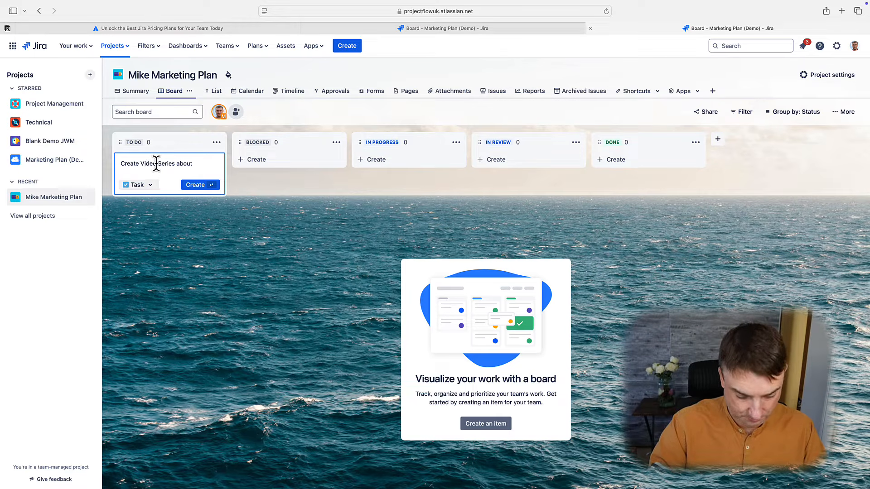
text( Jira Wor)
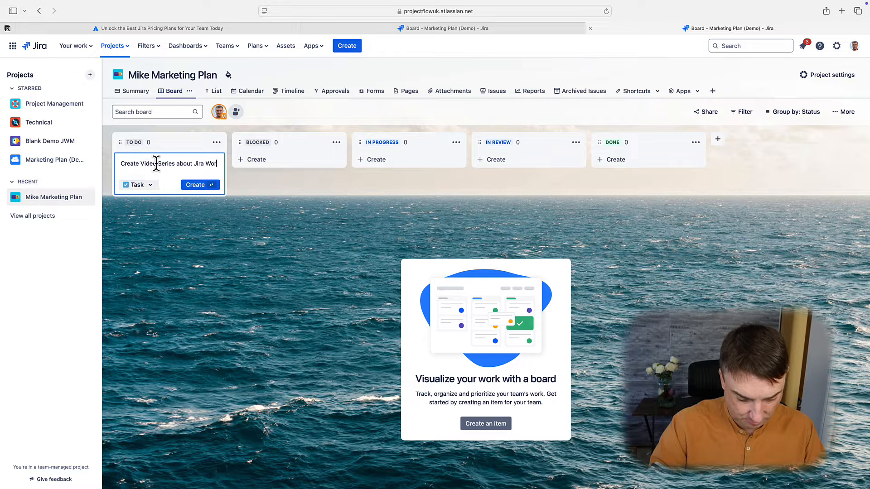
text(k Management)
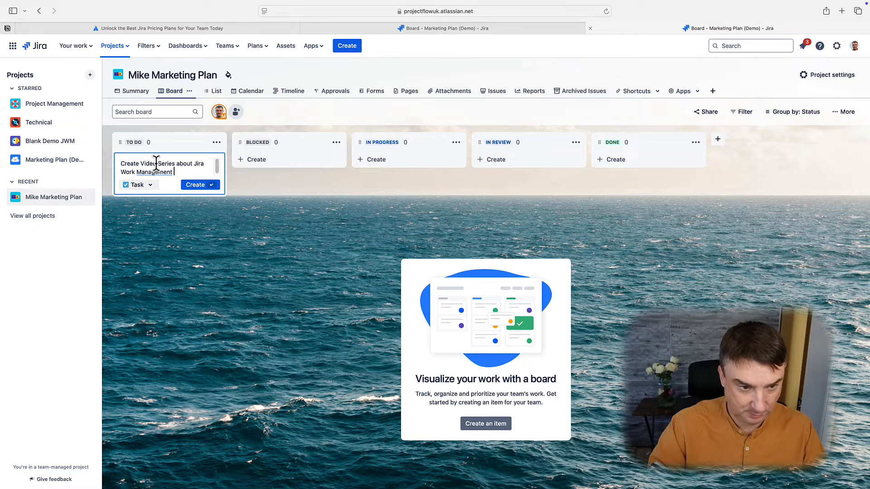
key(Return)
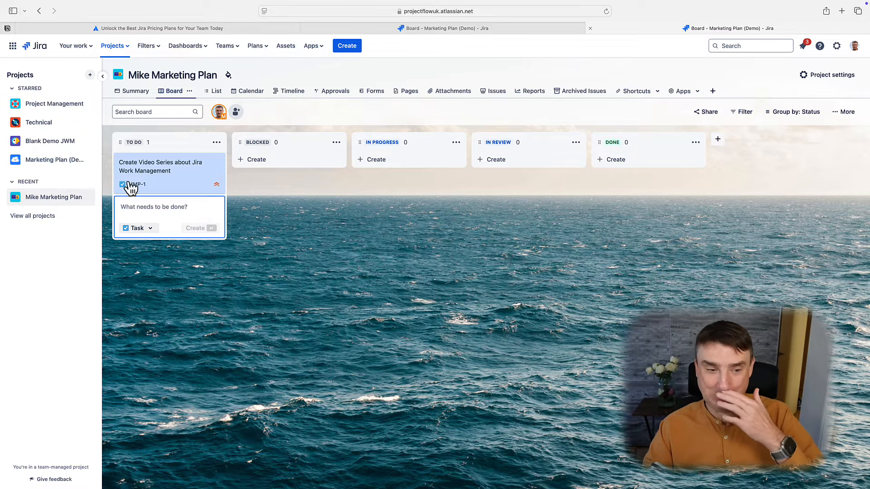
- Open the video series task on its full page and reselect Task as its issue type, returning to the board
click(146, 170)
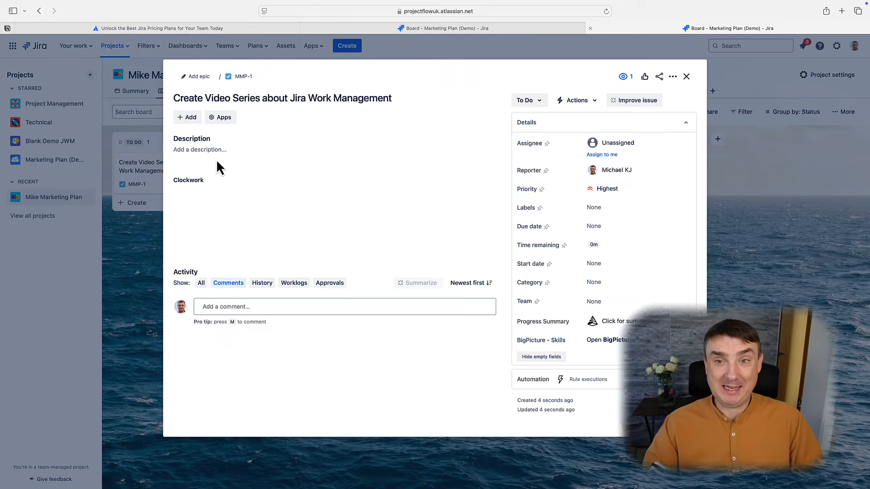
click(245, 77)
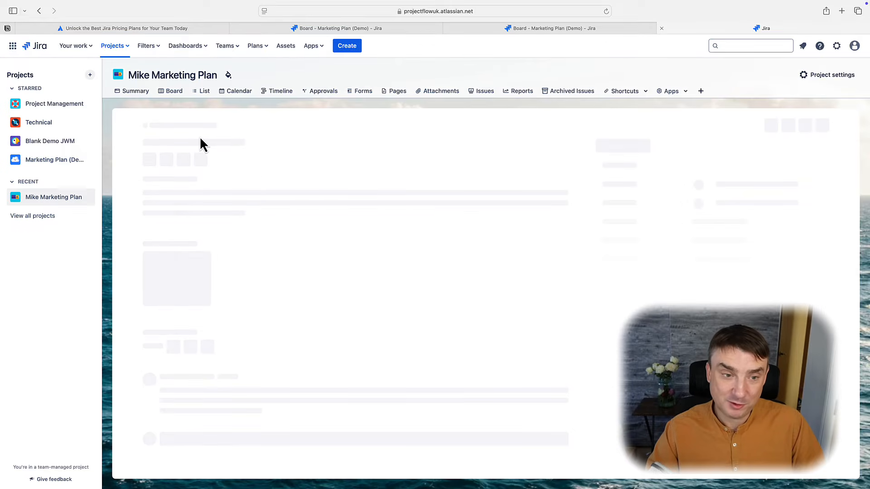
click(285, 124)
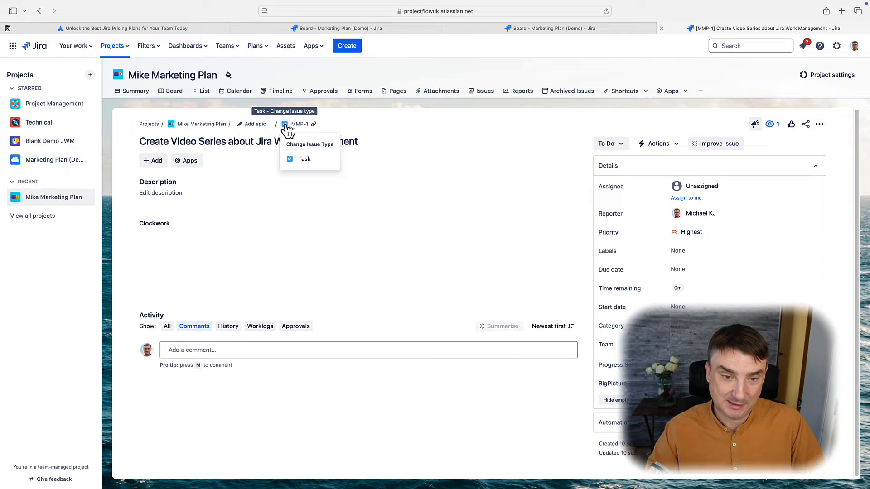
click(294, 159)
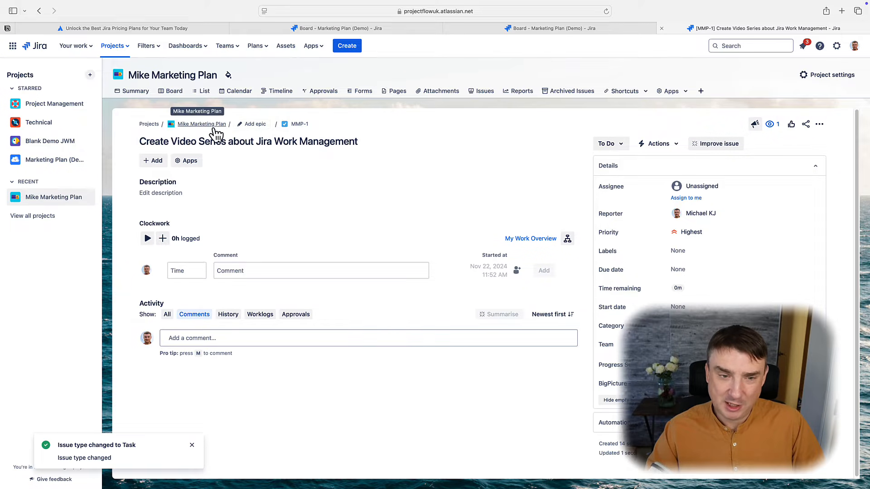
click(201, 124)
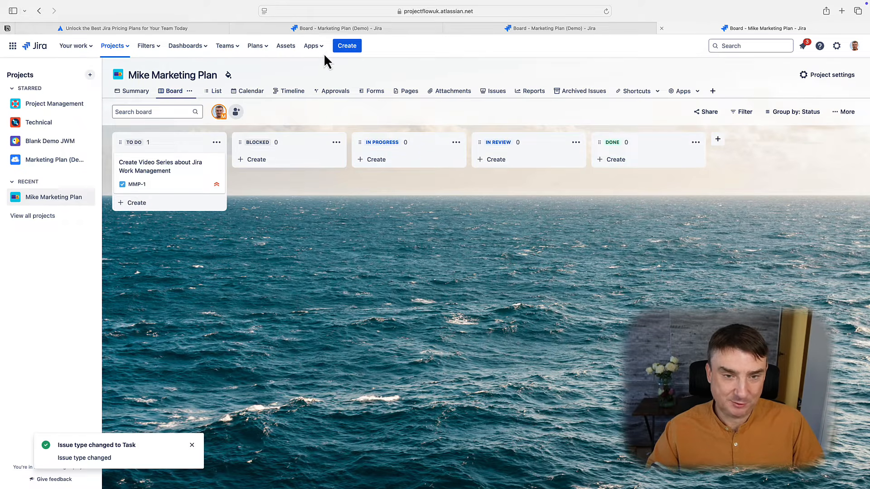
- Create an Epic with the summary "Marketing plan for my Youtube videos" in the marketing plan project
click(347, 53)
click(325, 167)
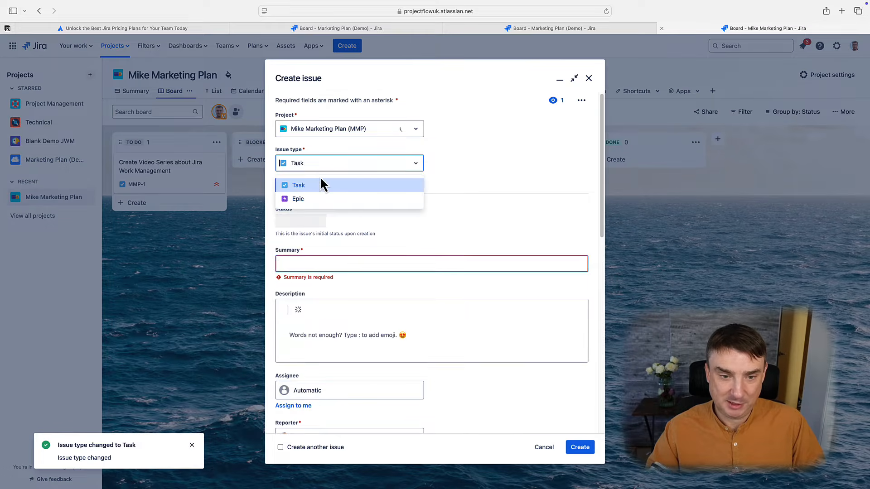
click(313, 199)
click(306, 262)
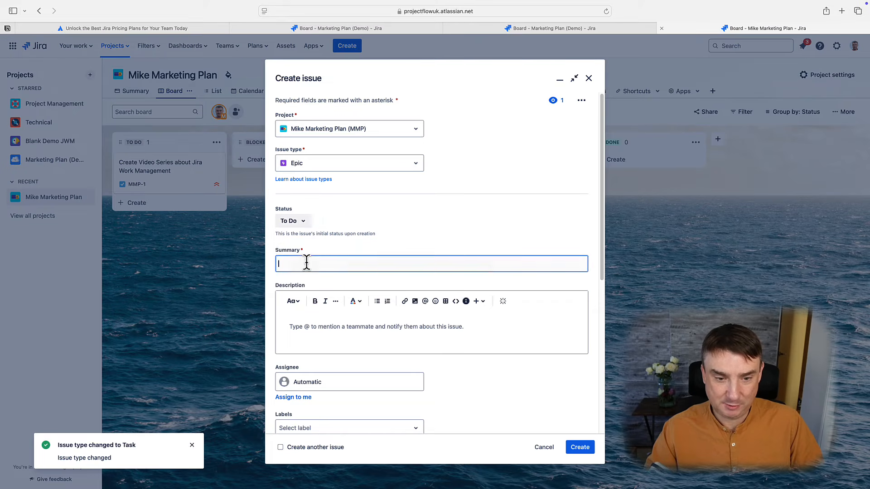
text(Ma)
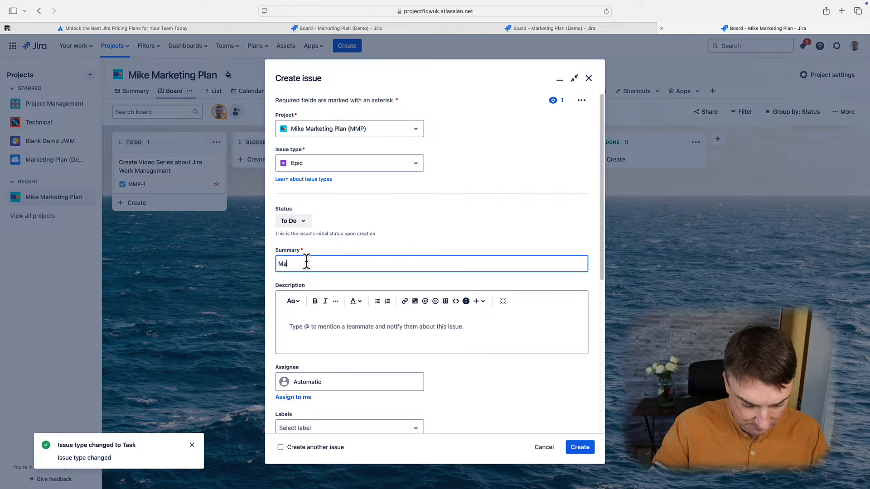
text(rketing plan )
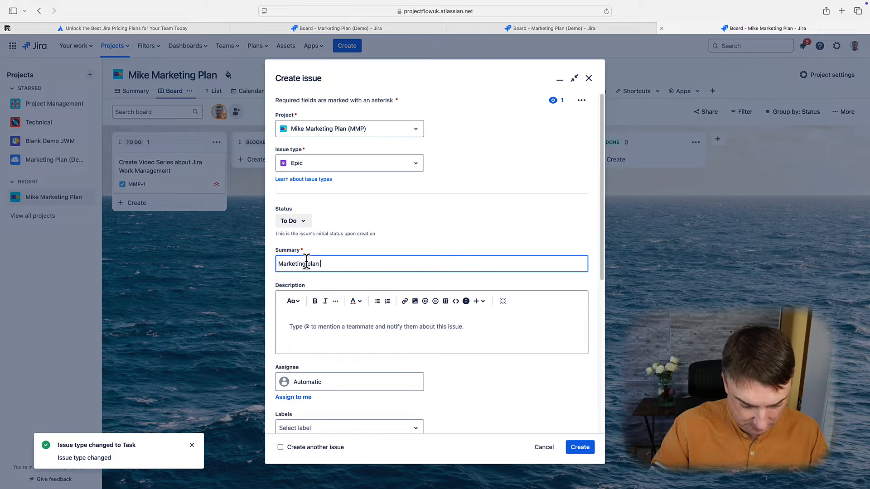
text(for my You)
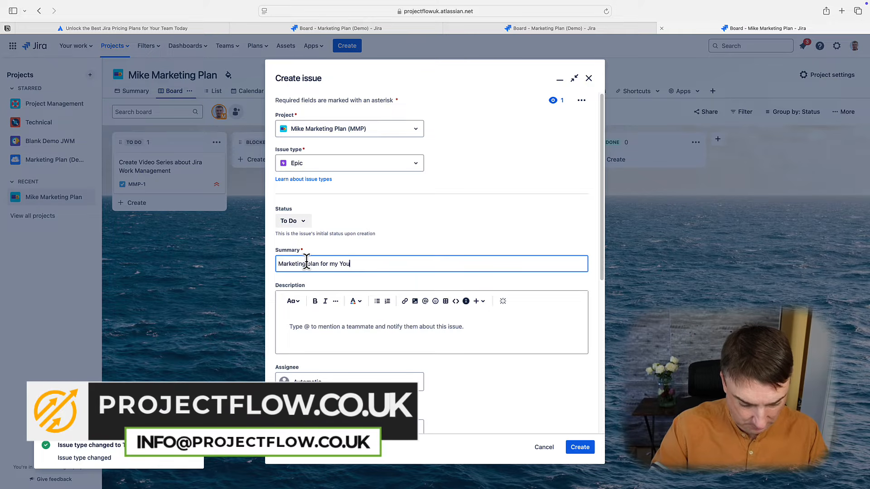
text(tube videos)
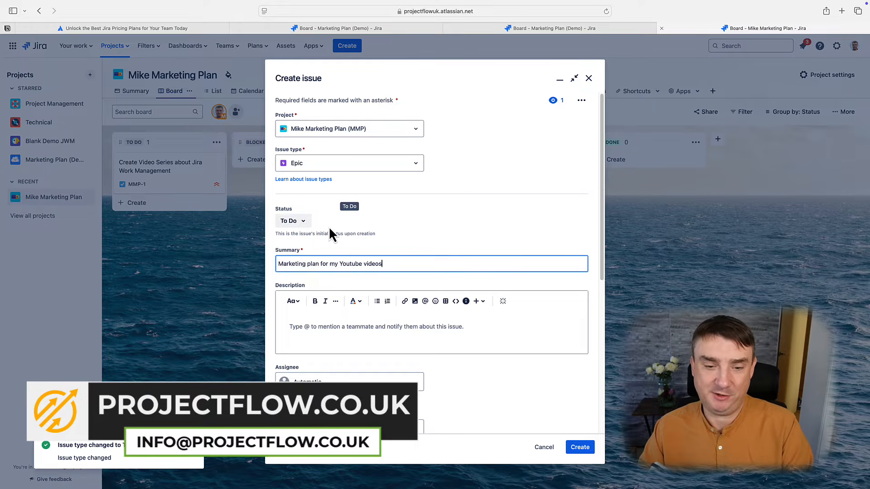
key(BackSpace)
click(580, 447)
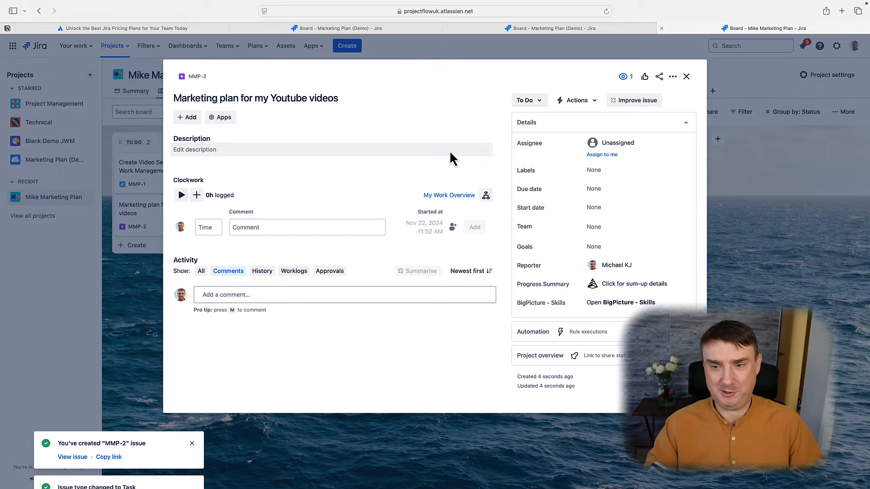
- Generate suggested child issues for the Youtube videos epic with Atlassian Intelligence, accept them all and close the epic
click(626, 105)
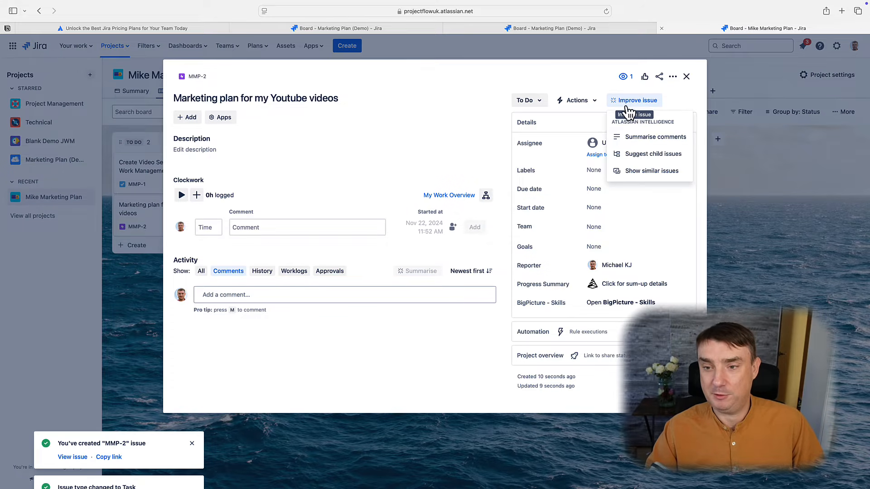
click(639, 156)
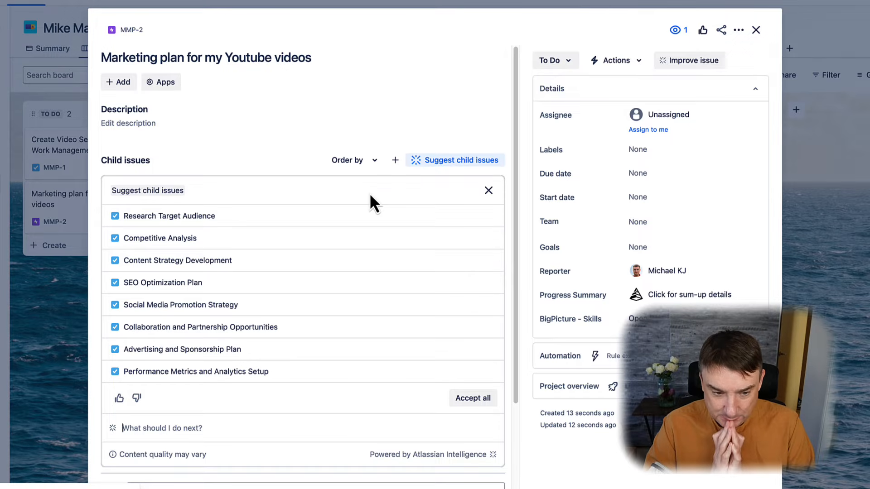
click(470, 401)
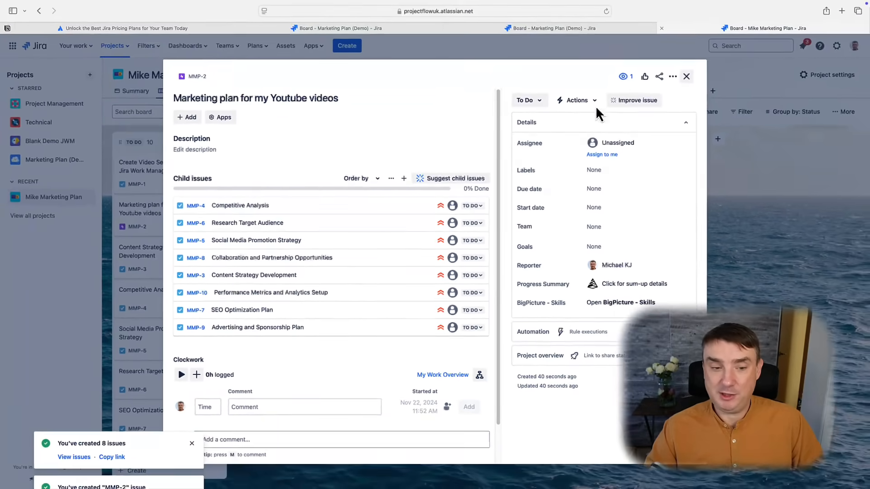
click(756, 30)
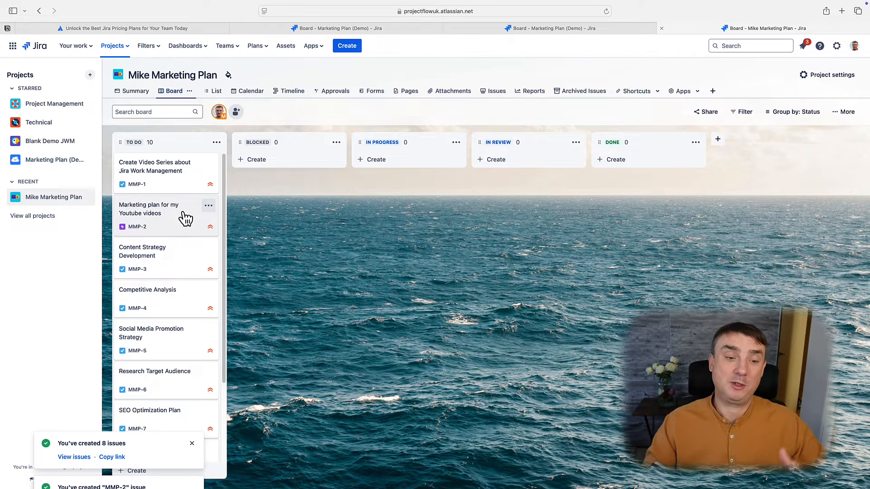
- Add the Category field to the fields shown on the board's cards
click(209, 207)
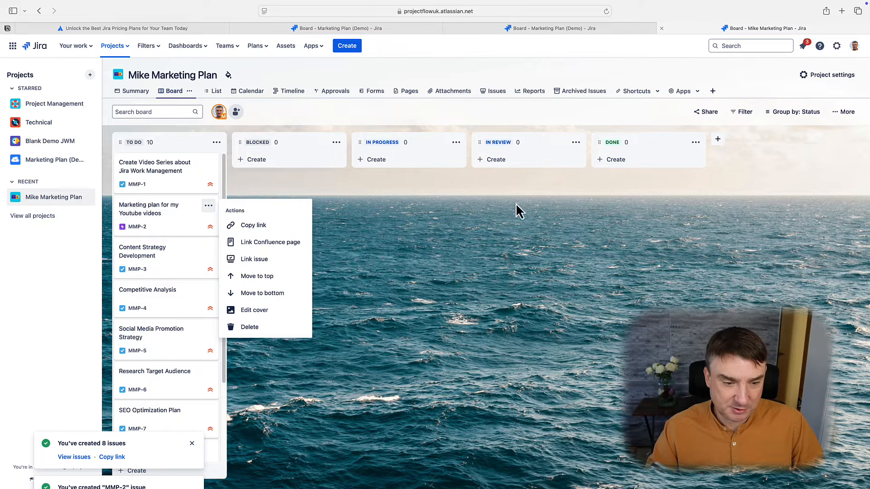
click(843, 111)
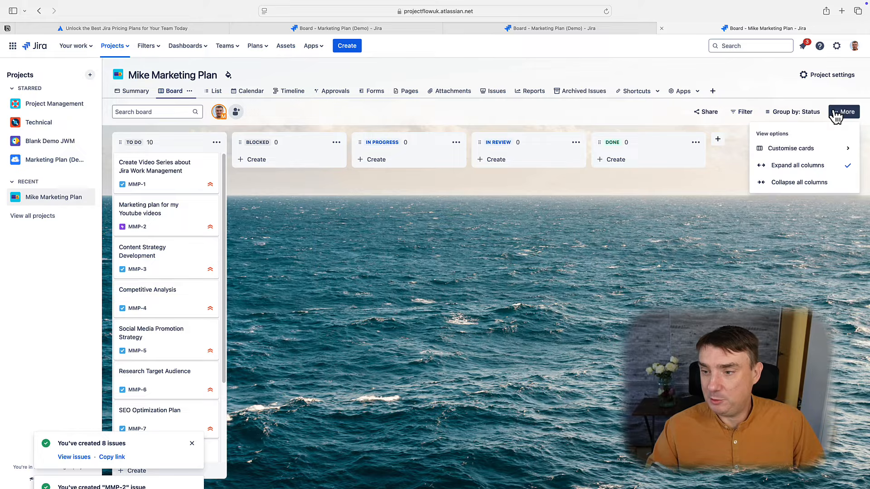
click(796, 150)
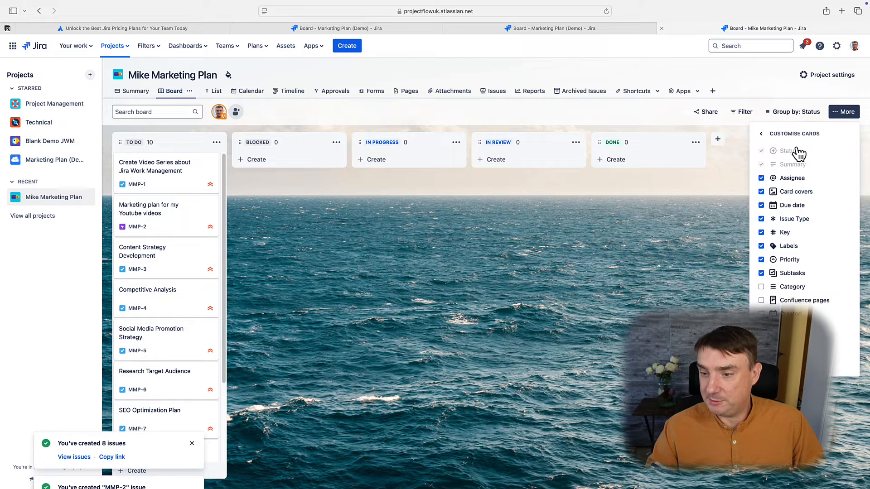
click(761, 287)
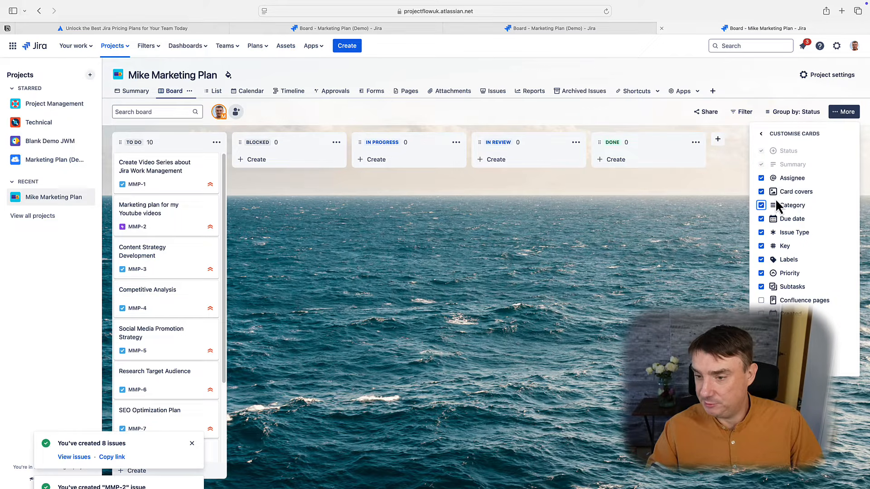
click(446, 272)
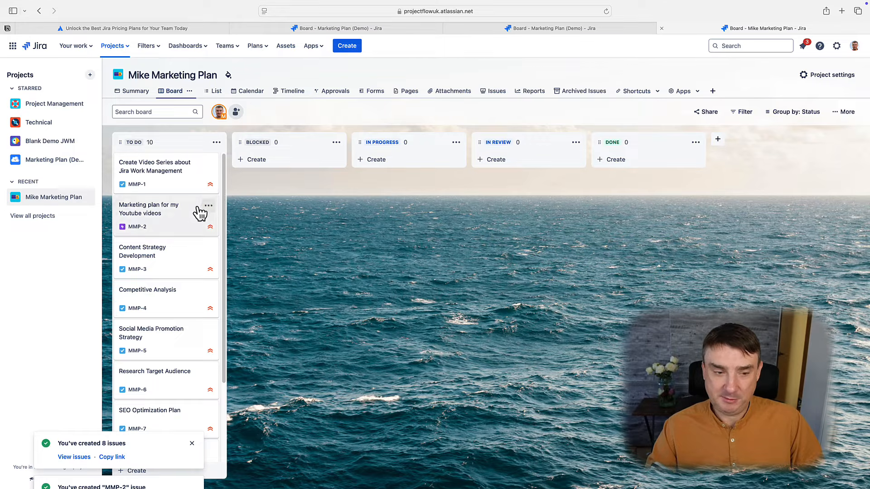
- Move Content Strategy Development to In Progress, Competitive Analysis to Blocked and Research Target Audience to In Review
scroll(196, 209, down, 1)
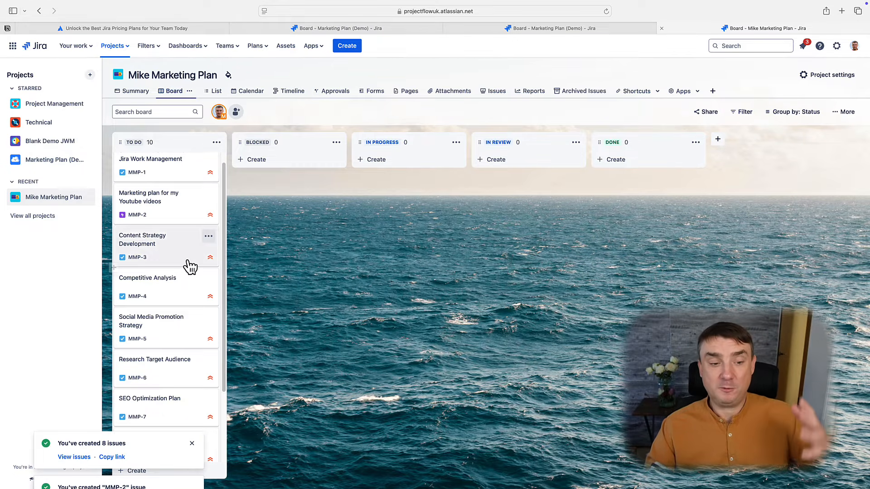
drag(165, 249, 272, 175)
drag(134, 301, 488, 157)
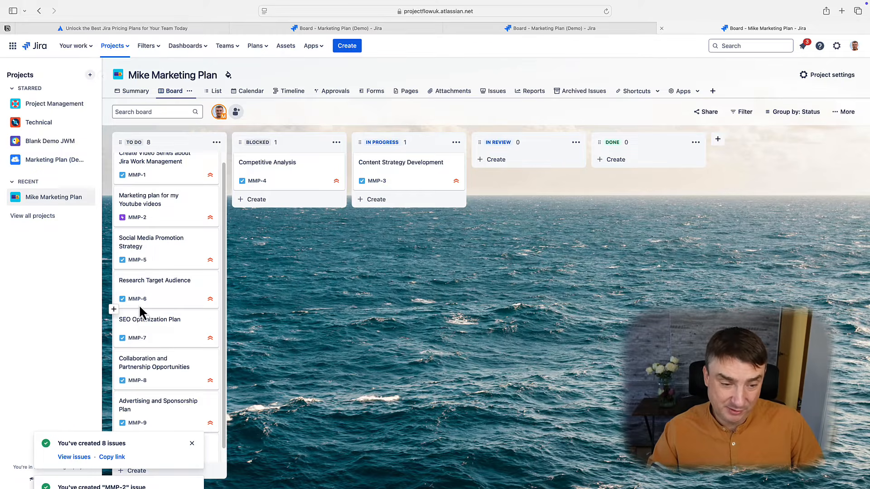
drag(138, 304, 518, 169)
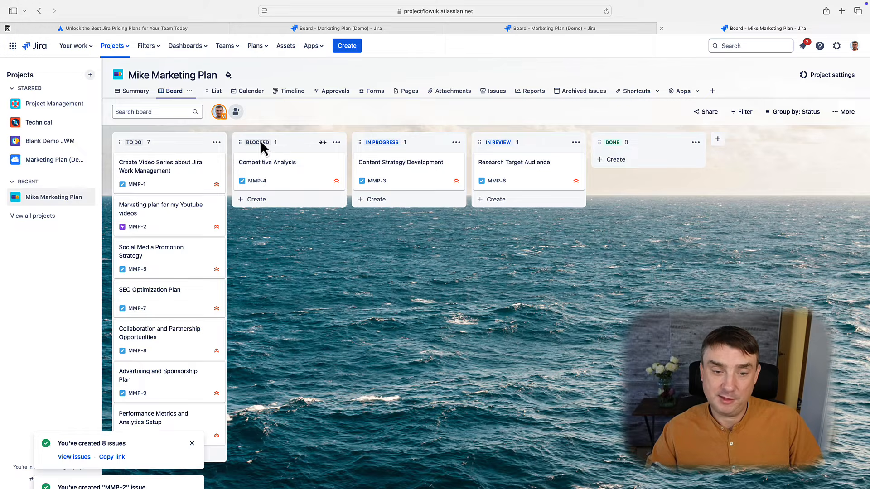
- Place the Blocked column before Done, and move tasks MMP-5 to In Progress, MMP-8 to In Review and MMP-9 to Blocked
drag(245, 146, 548, 151)
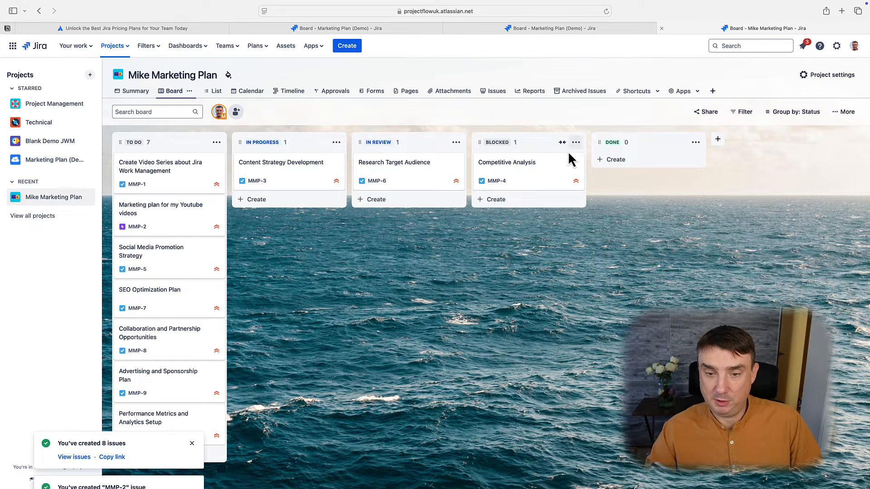
drag(151, 257, 290, 219)
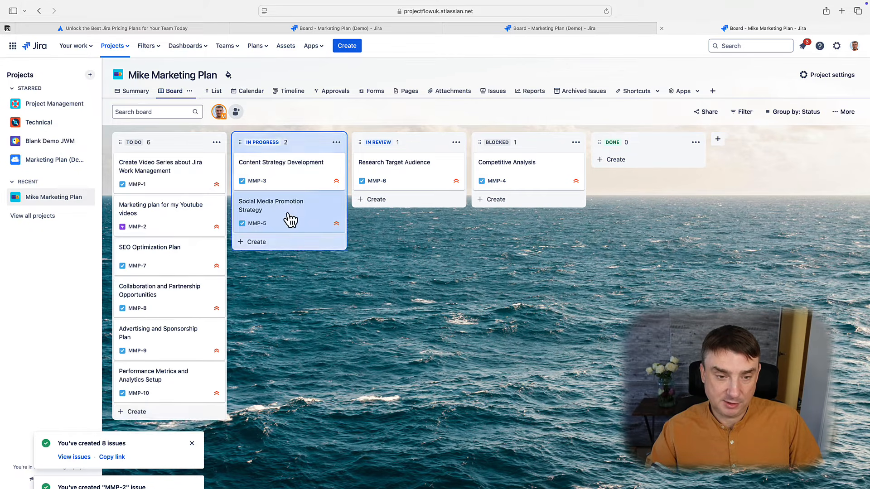
drag(169, 290, 570, 231)
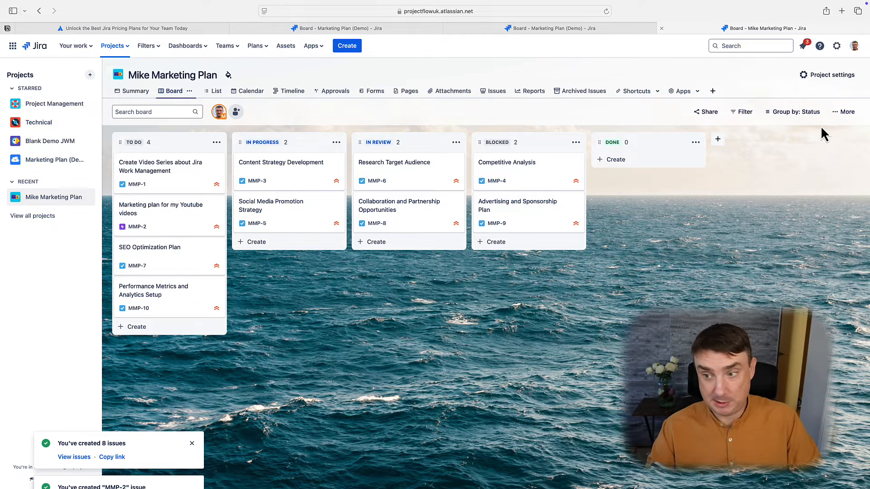
- Review which fields are enabled for the board's cards
click(835, 114)
click(811, 149)
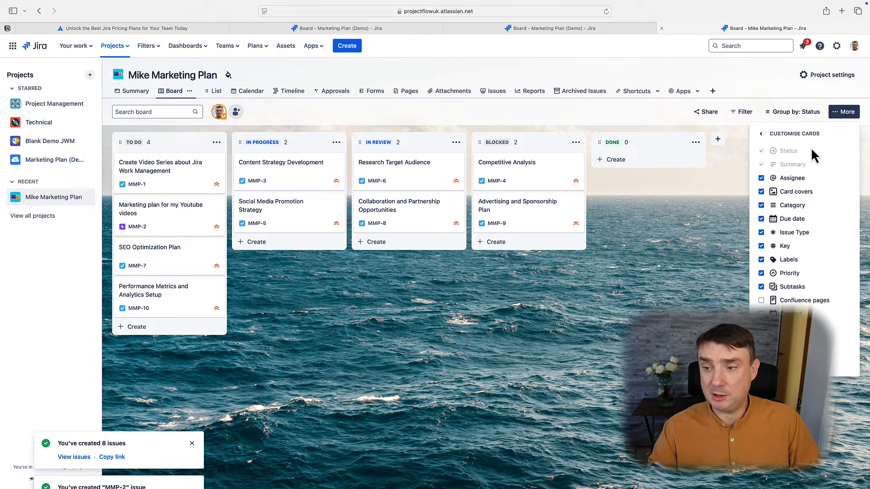
click(322, 117)
- Show the Marketing Plan (Demo) list and expand the Redesign Blog section epic and its New Request for Dev Team task
click(349, 30)
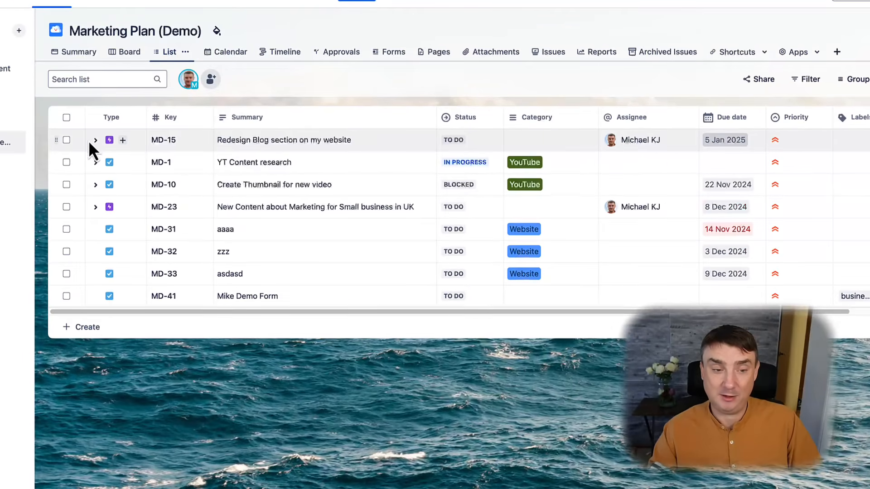
click(148, 159)
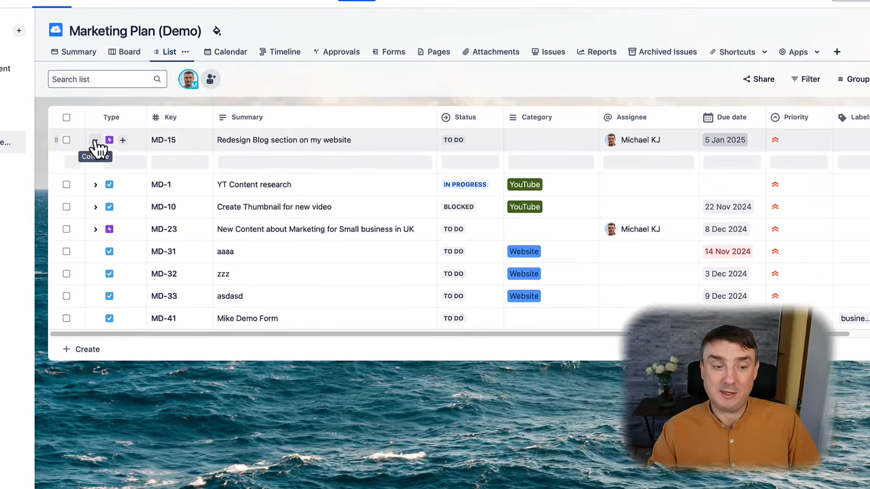
click(109, 162)
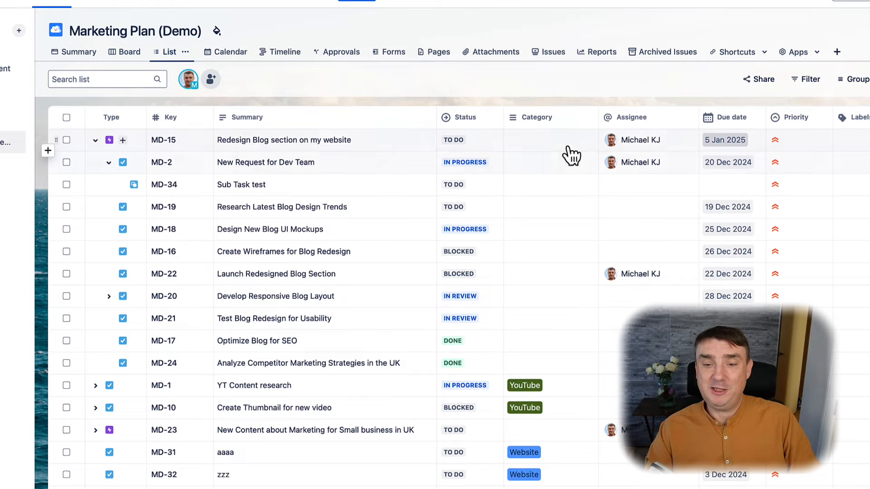
- Set the category of New Request for Dev Team to Website and of Sub Task test to YouTube in the list
click(543, 149)
click(538, 189)
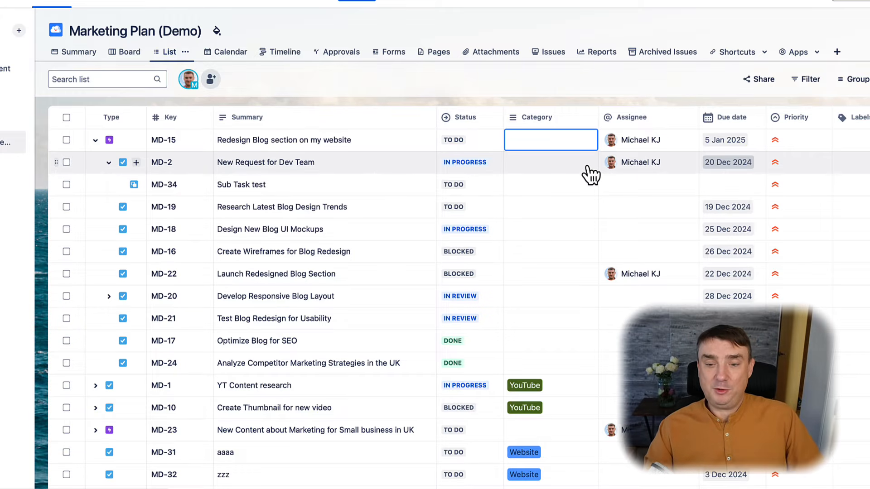
click(544, 175)
click(544, 177)
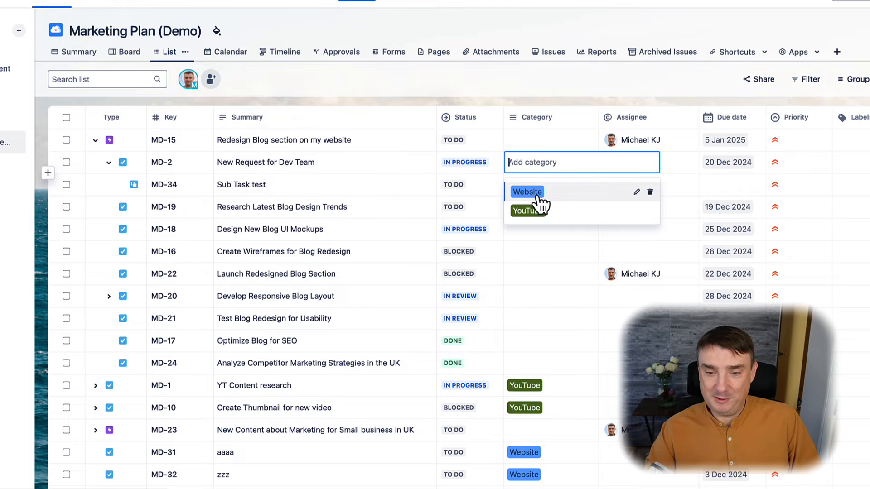
click(528, 194)
click(539, 185)
click(538, 186)
click(486, 230)
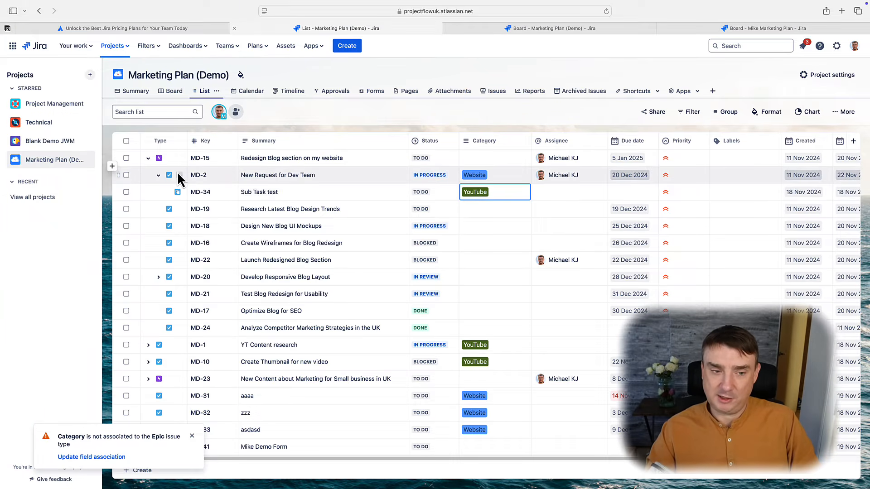
click(499, 213)
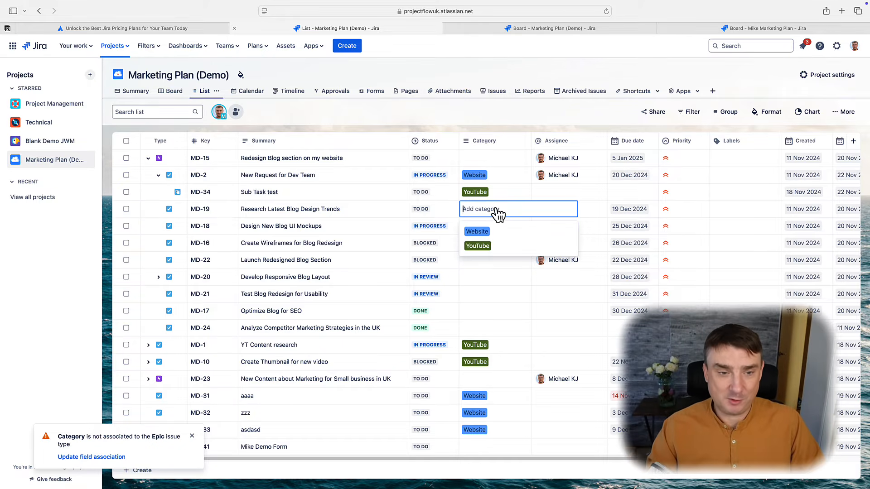
click(310, 74)
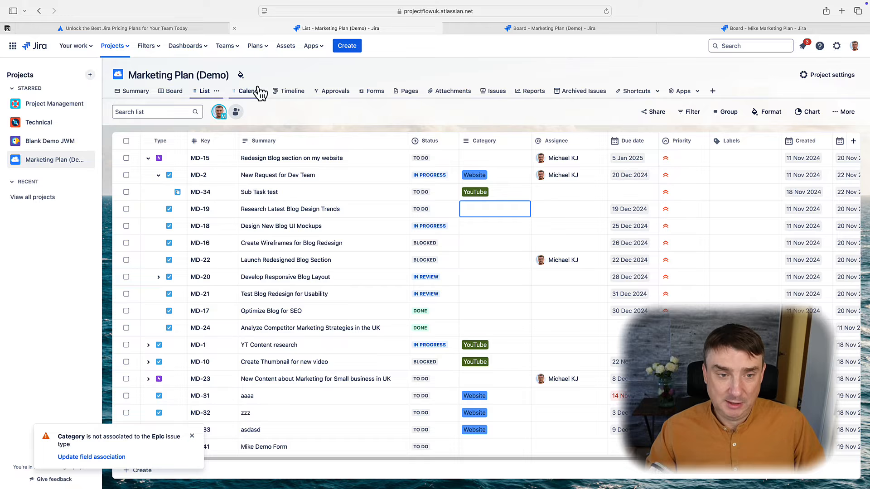
- Examine the project timeline with the epic about marketing content for small business in the UK expanded to show its dependencies
click(293, 93)
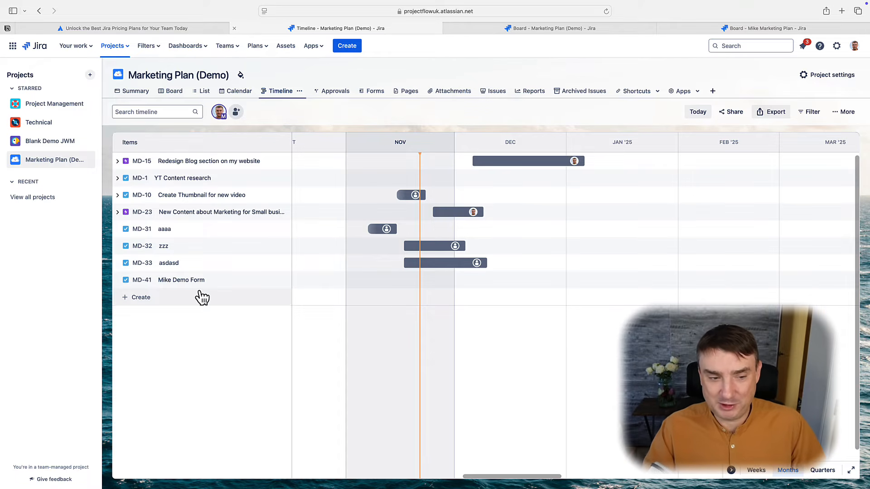
click(117, 212)
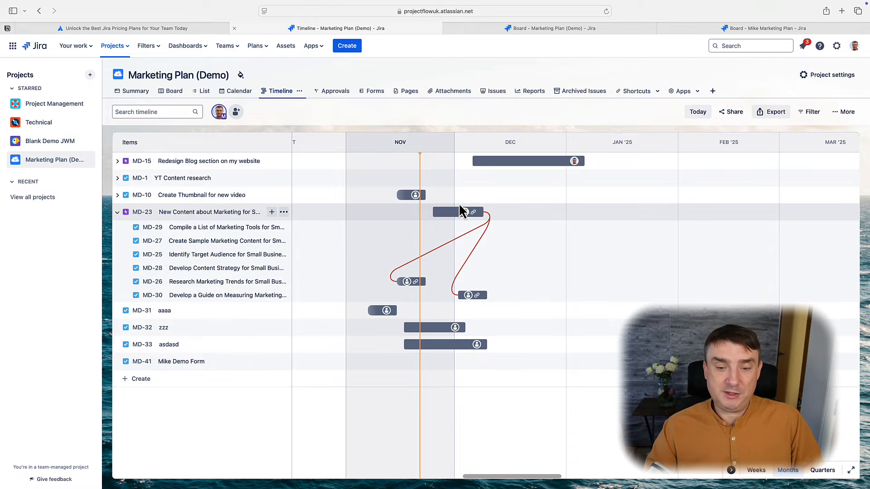
drag(455, 213, 453, 215)
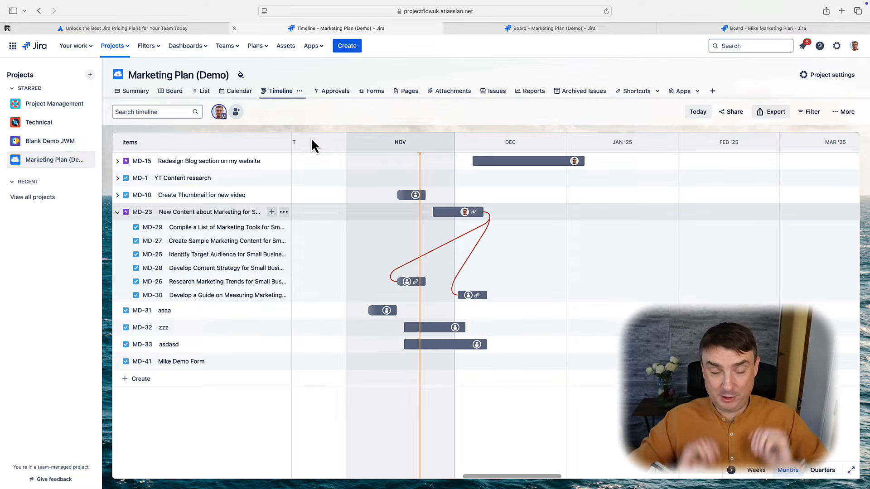
- Examine the Project Marketing Demo - Task Form in the form builder and preview its submission page
click(376, 92)
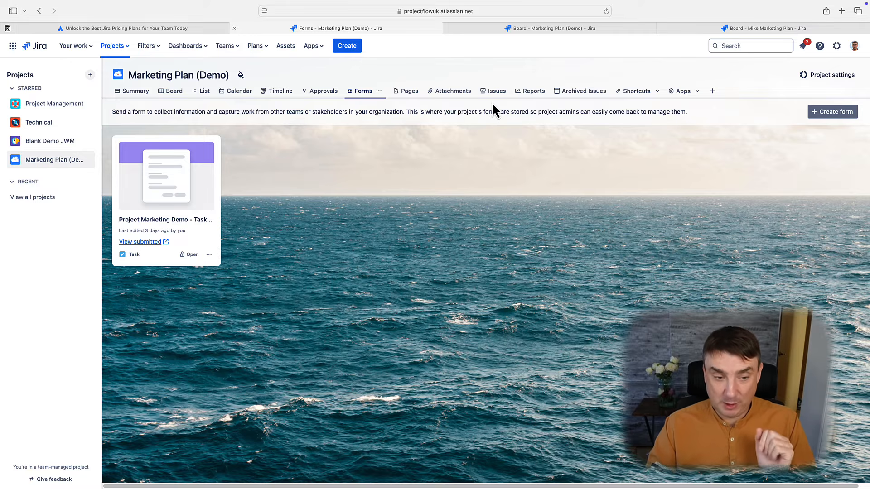
click(205, 230)
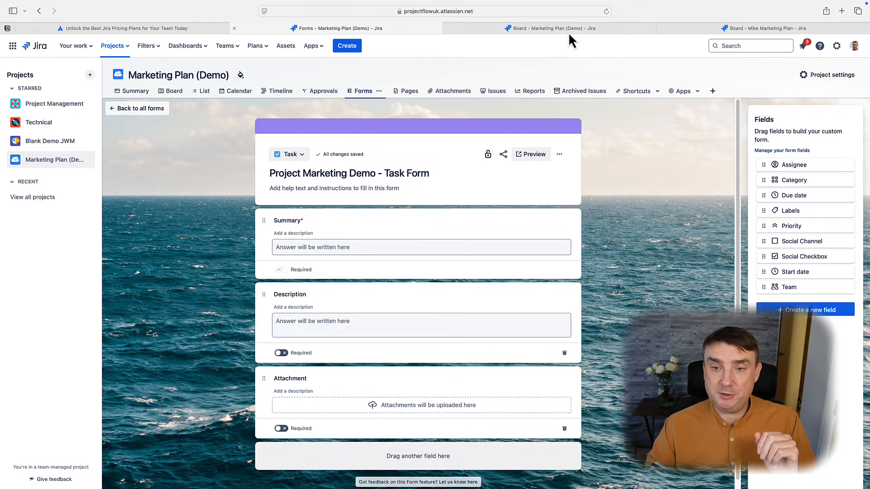
click(538, 155)
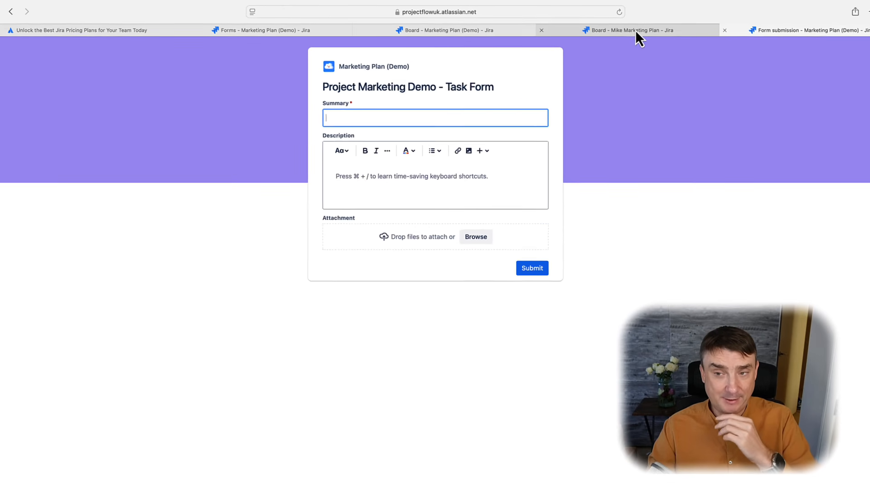
click(636, 30)
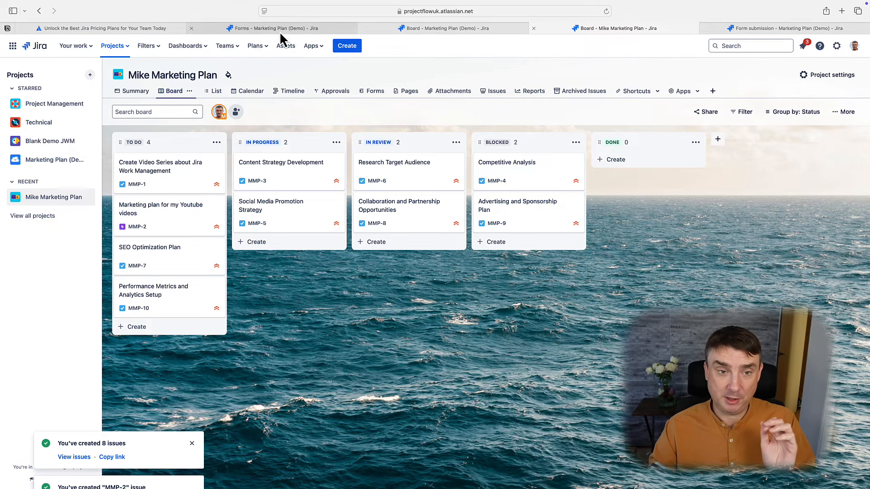
click(280, 30)
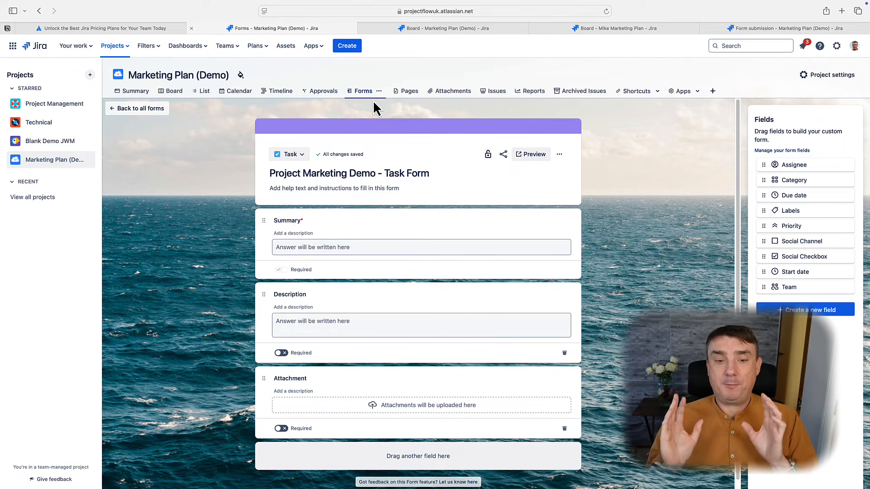
click(785, 28)
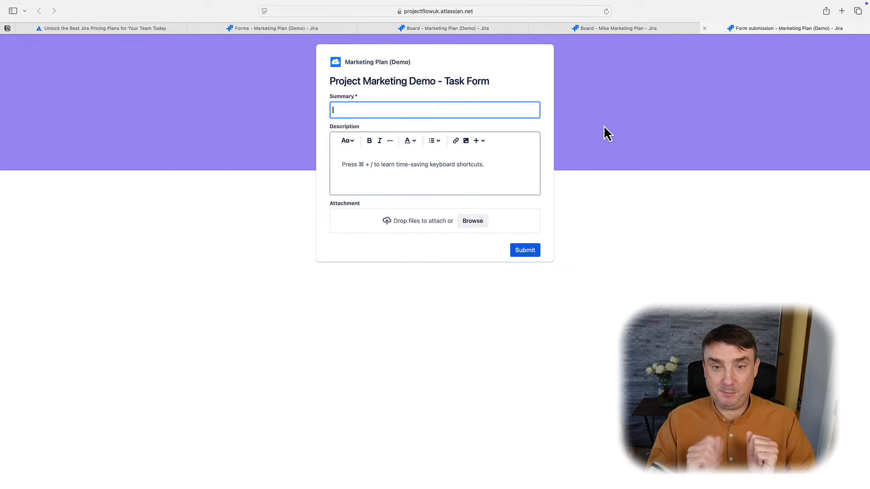
click(307, 30)
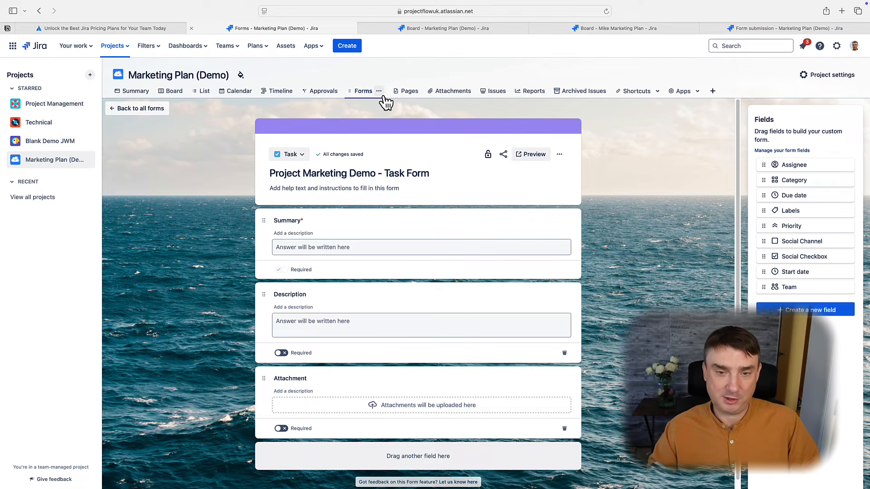
- Browse the demo project's IT Support pages, attachments, issues and available reports
click(410, 92)
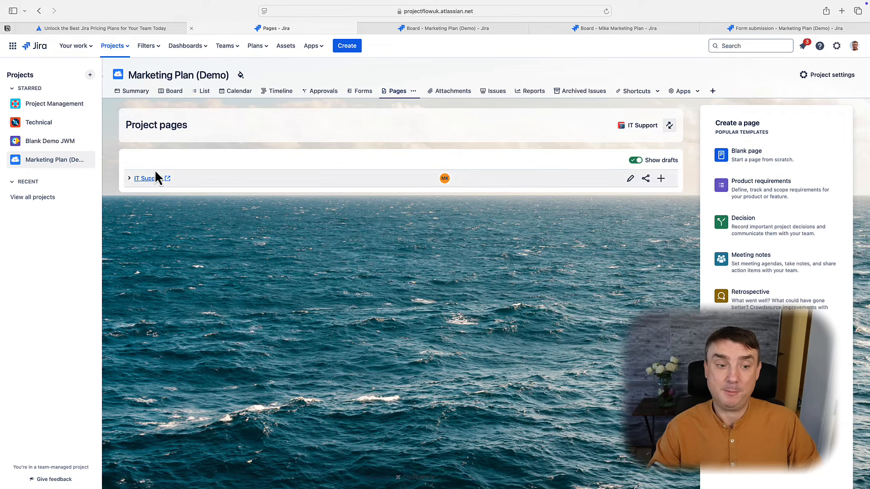
click(130, 178)
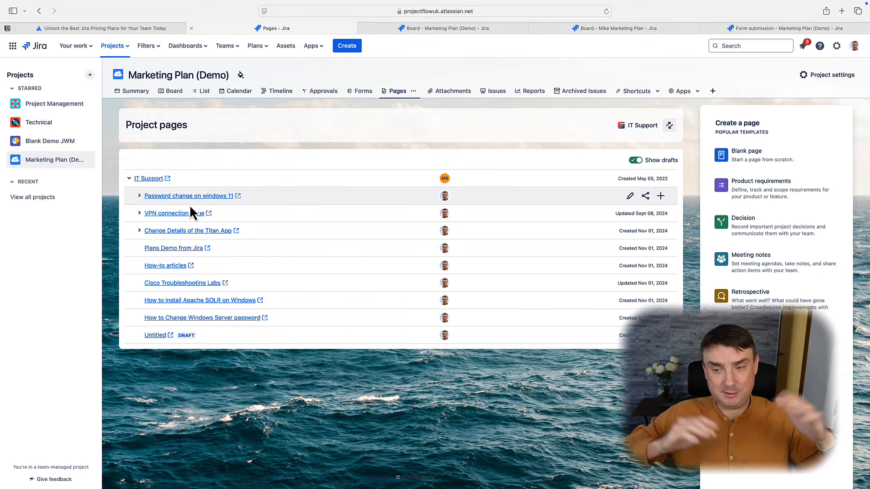
click(483, 101)
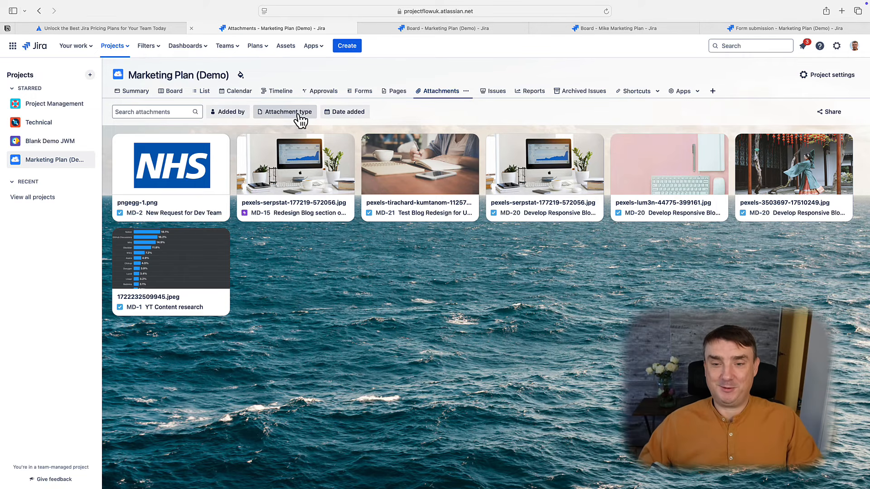
click(492, 92)
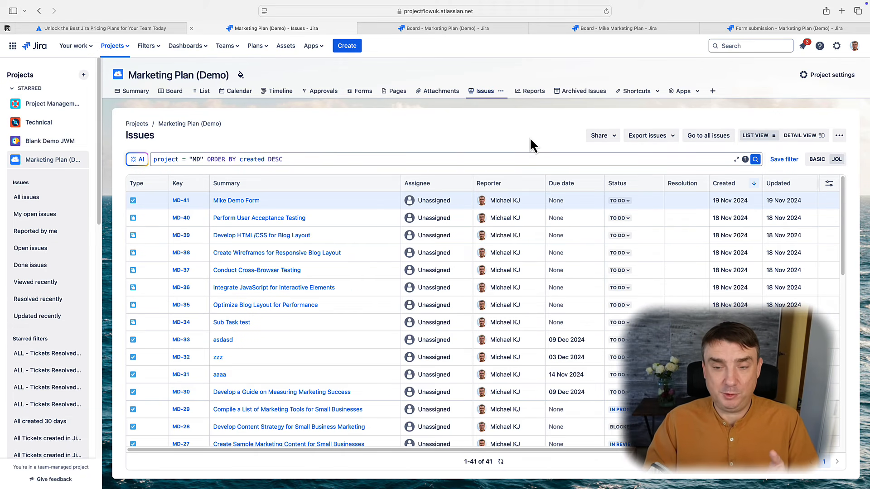
click(529, 94)
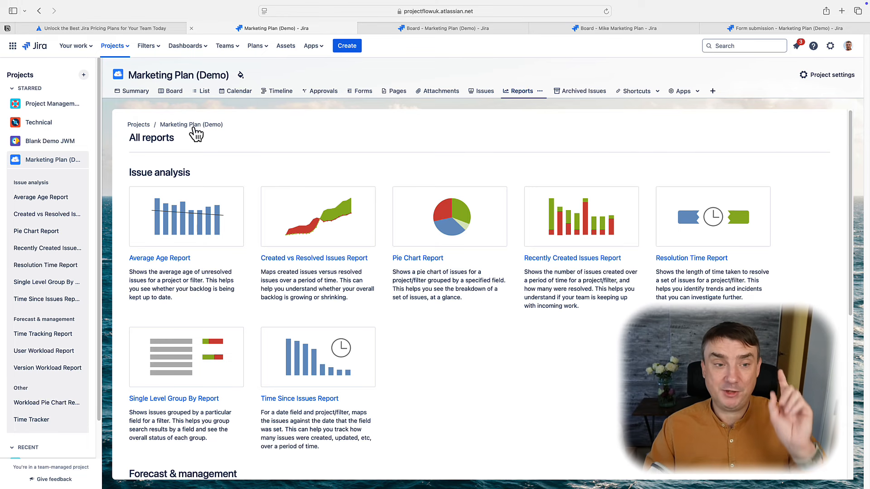
- Examine the demo project's summary, including status overview, recent activity, priority breakdown, types of work and team workload
click(136, 92)
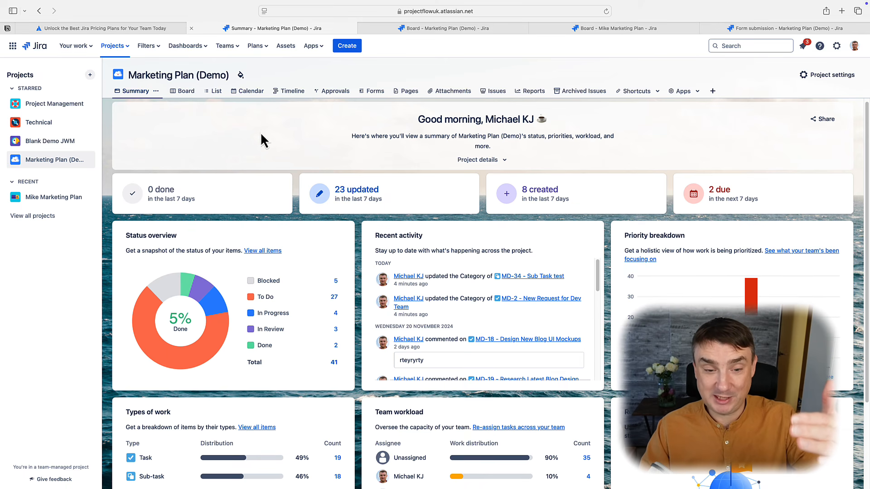
scroll(306, 201, down, 3)
scroll(311, 206, down, 1)
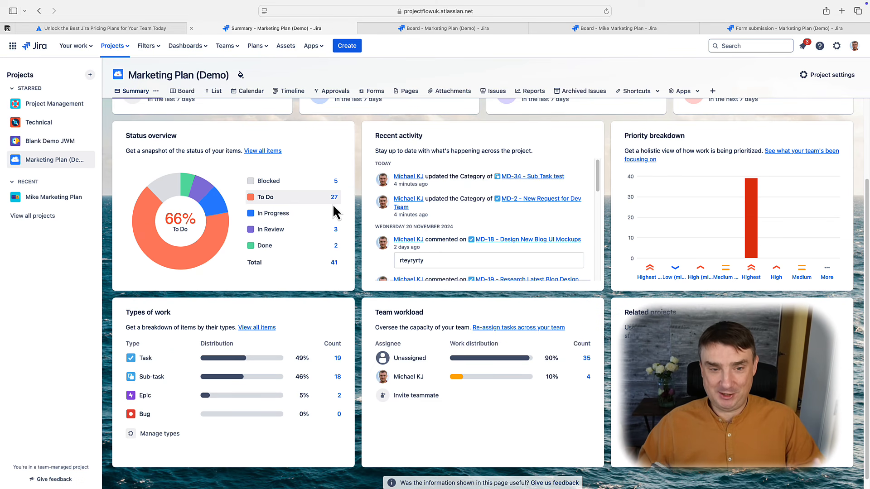
scroll(303, 124, up, 3)
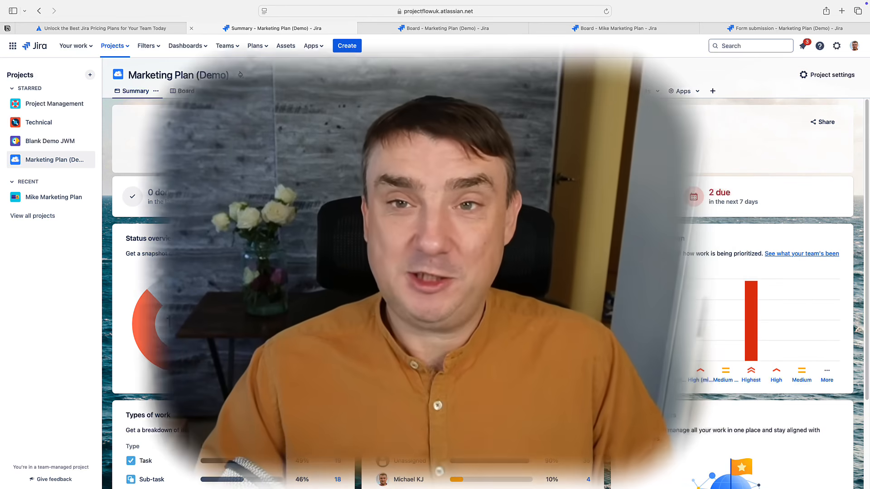